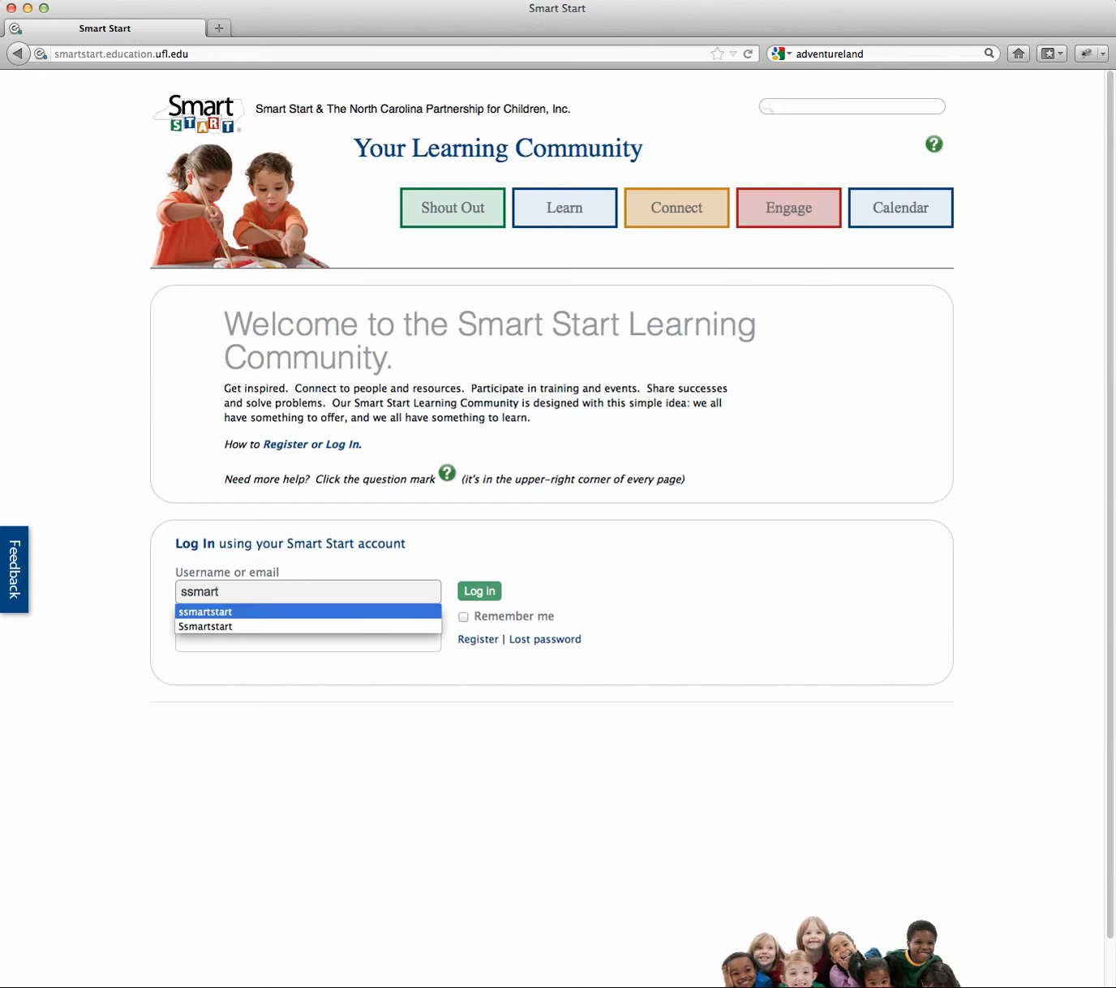
# Step: Log in with the suggested username and the account password
pyautogui.press('Tab')
pyautogui.write('••••••••••••')
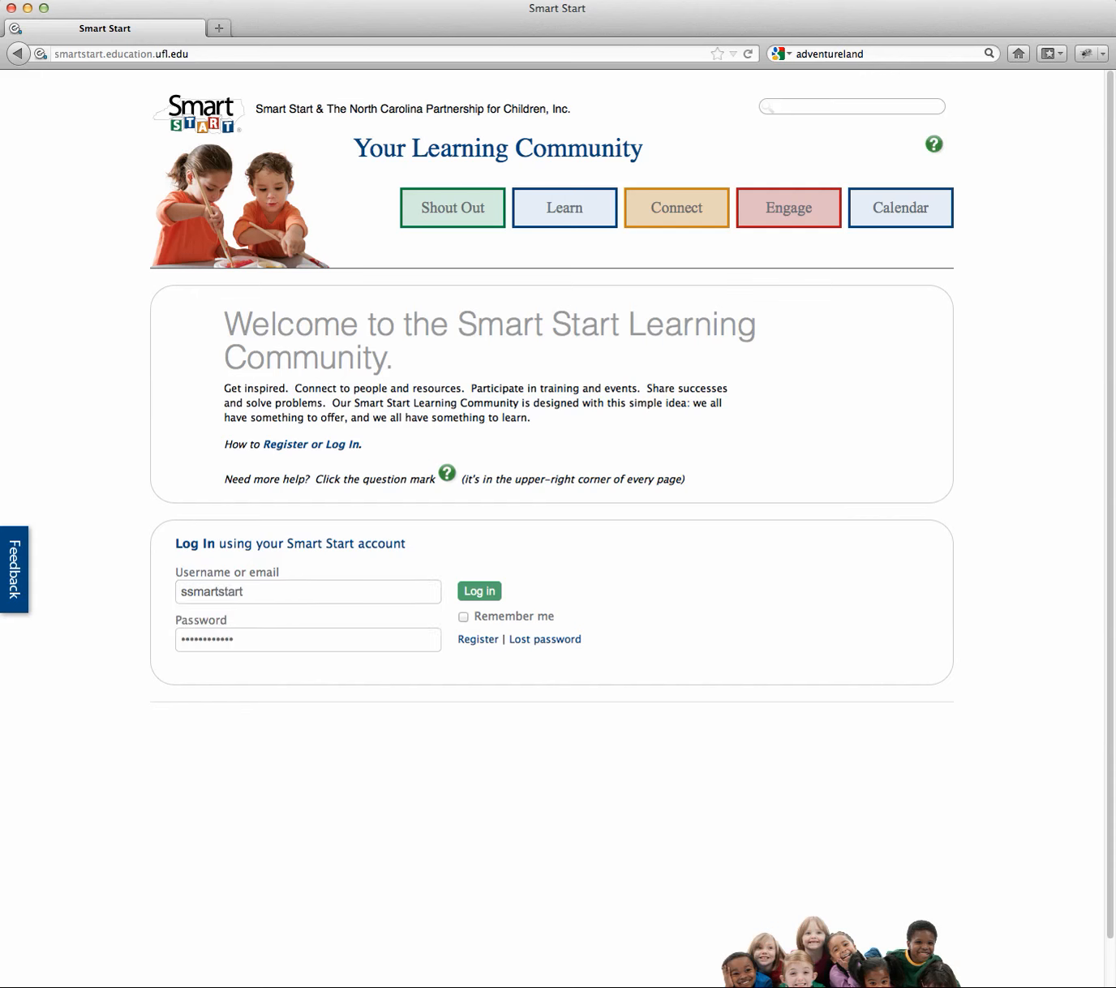
pyautogui.click(488, 596)
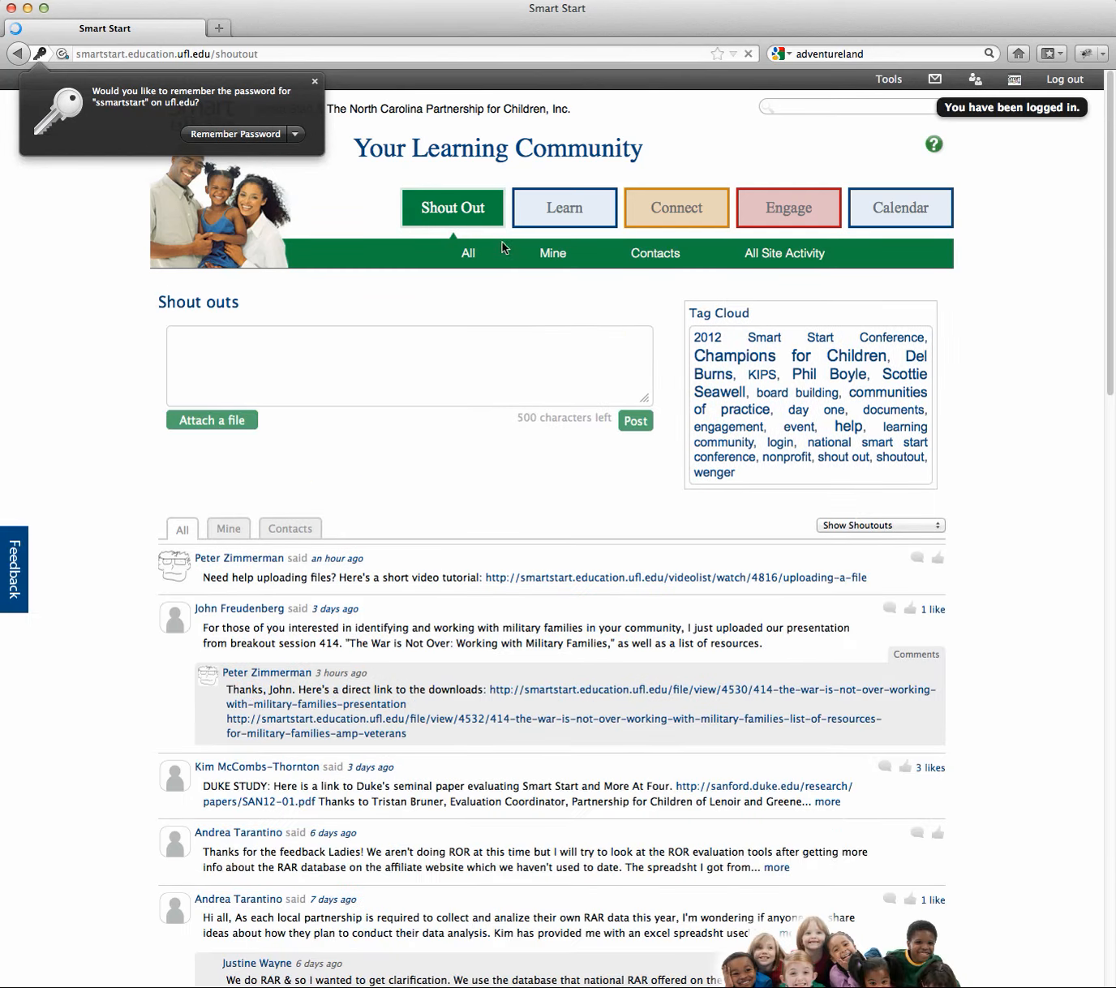
# Step: Dismiss the save-password prompt, go to My groups and start a new group
pyautogui.click(316, 85)
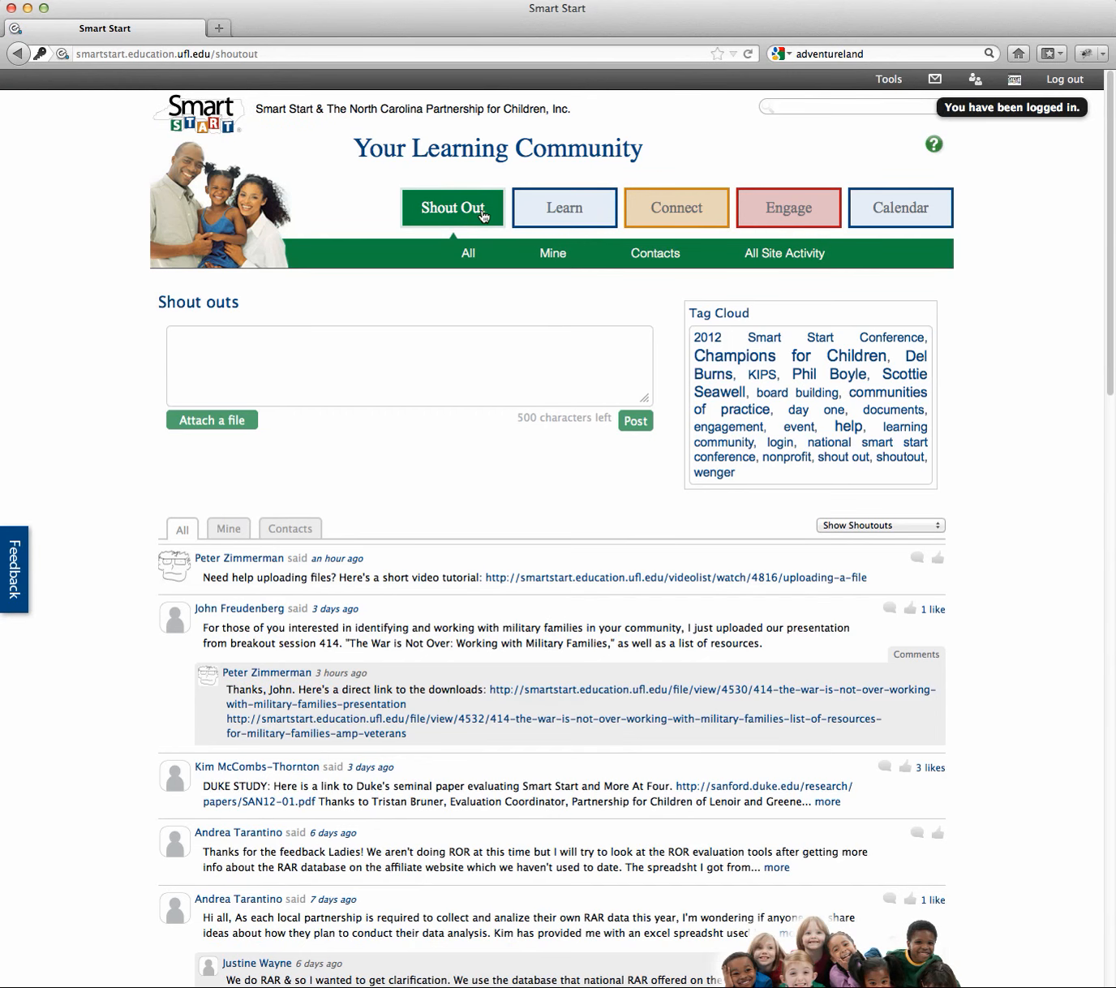
pyautogui.click(687, 213)
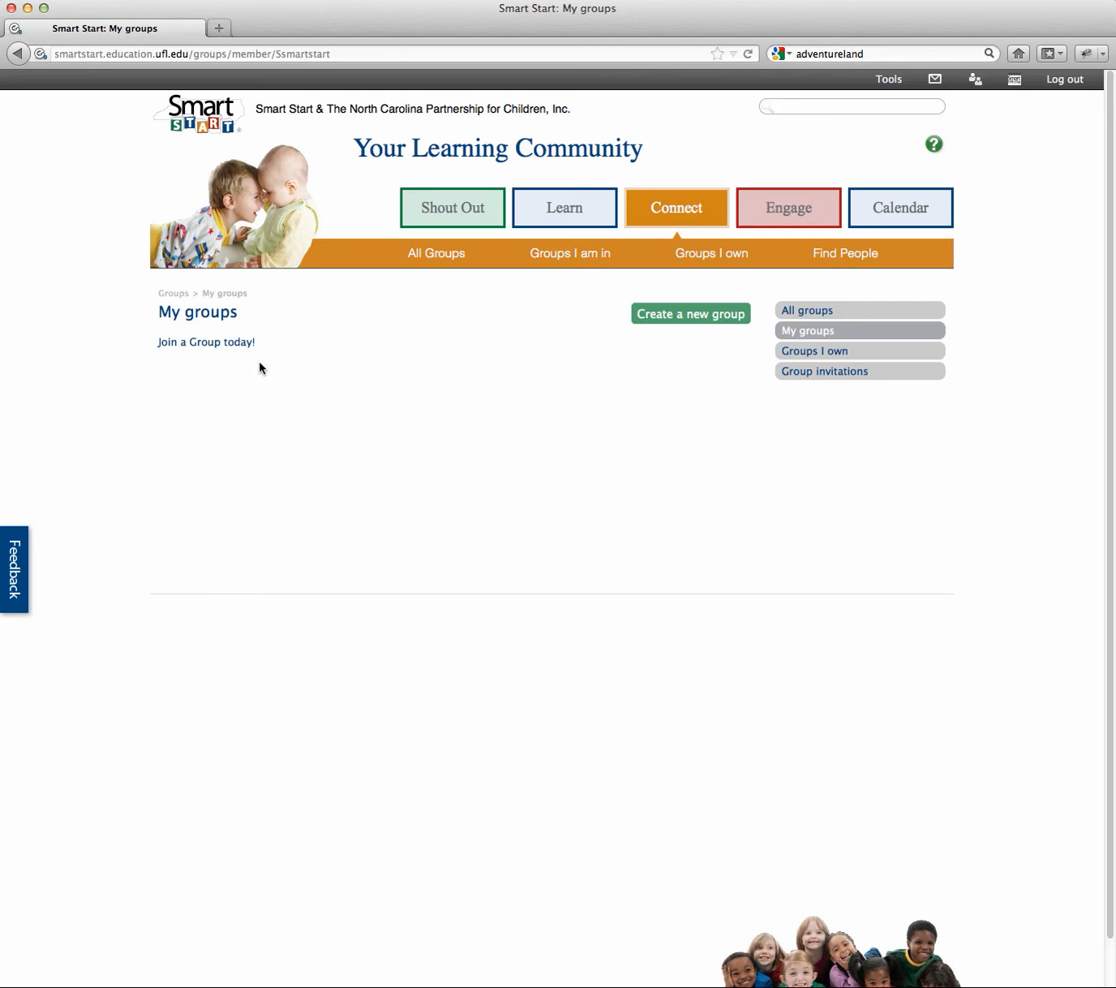
pyautogui.scroll(-1, 710, 288)
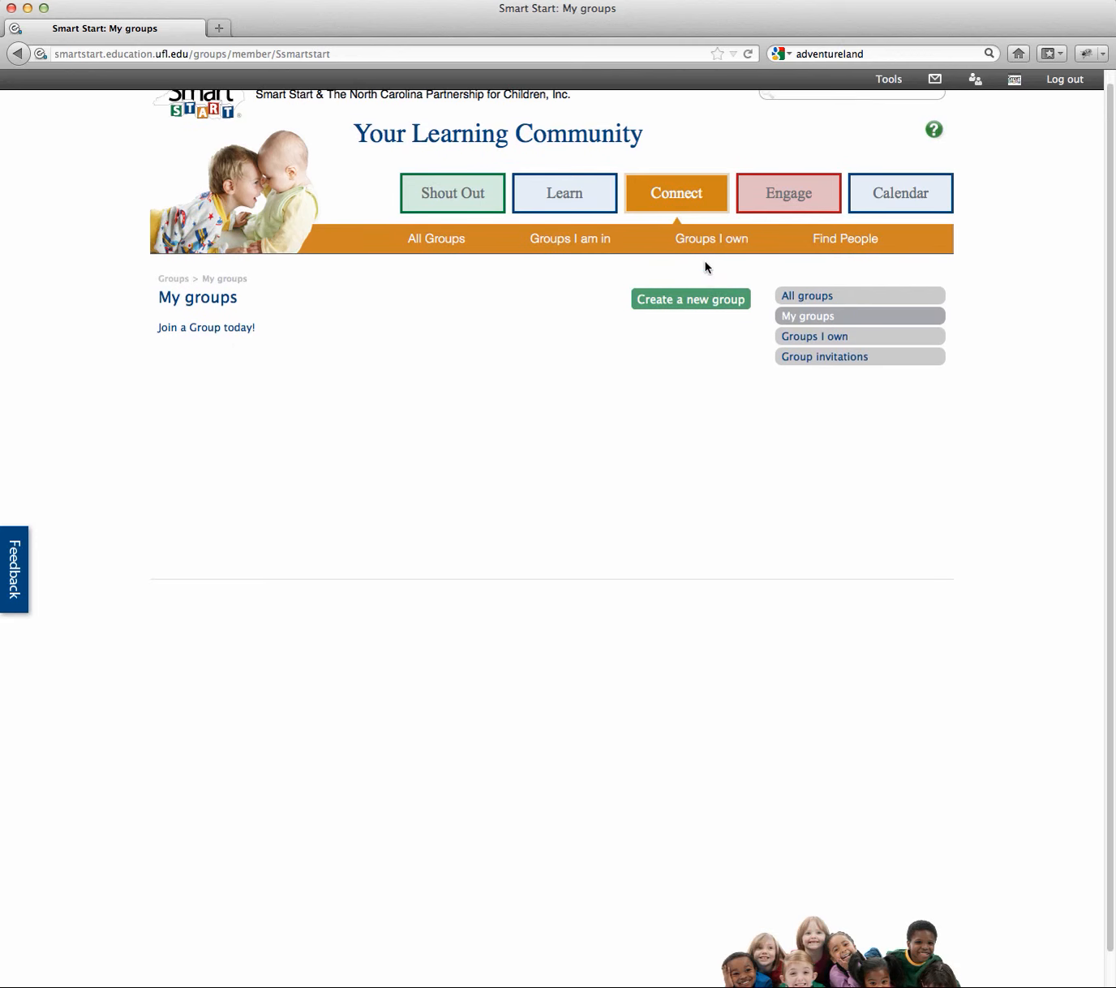
pyautogui.scroll(1, 759, 632)
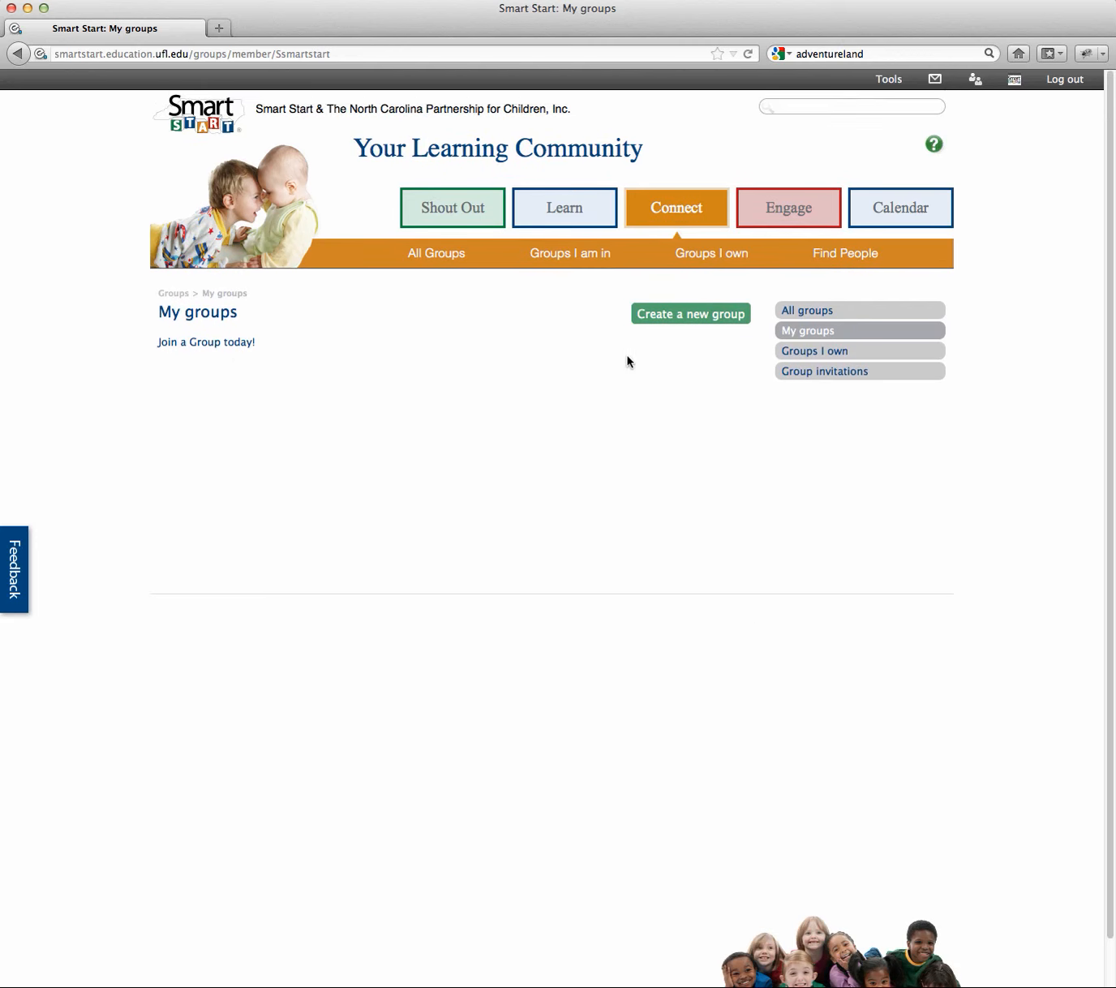
pyautogui.click(676, 320)
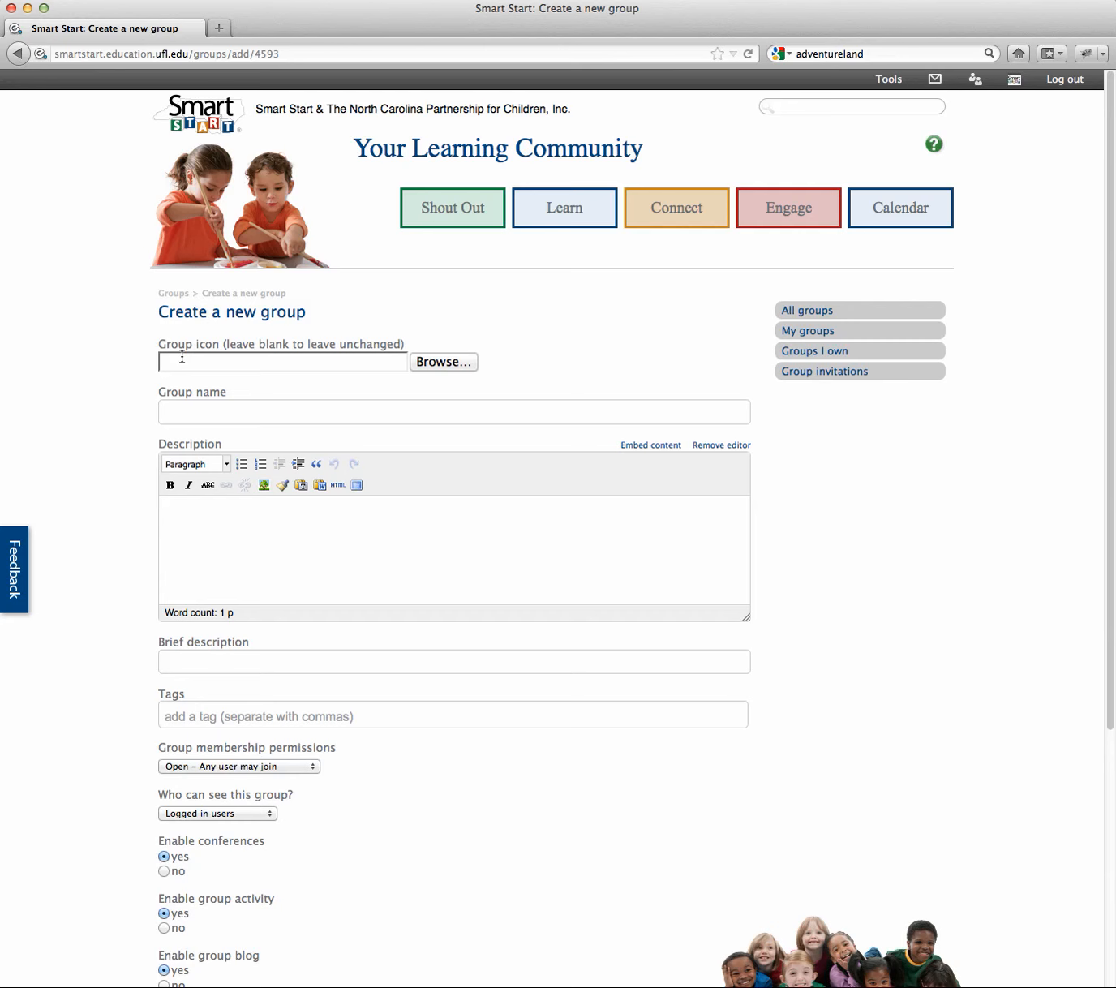
# Step: Enter the test group's name in the Group name field
pyautogui.click(213, 413)
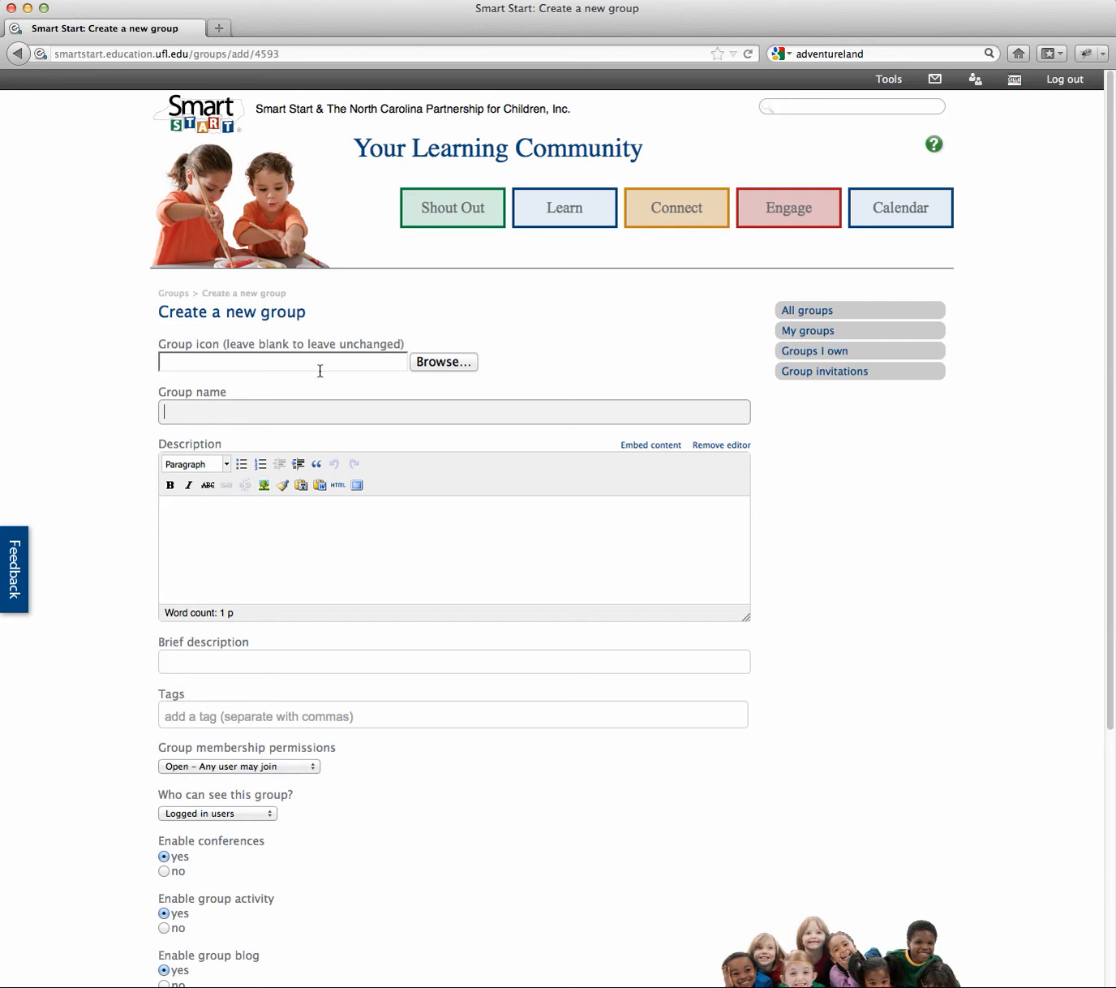
pyautogui.click(268, 416)
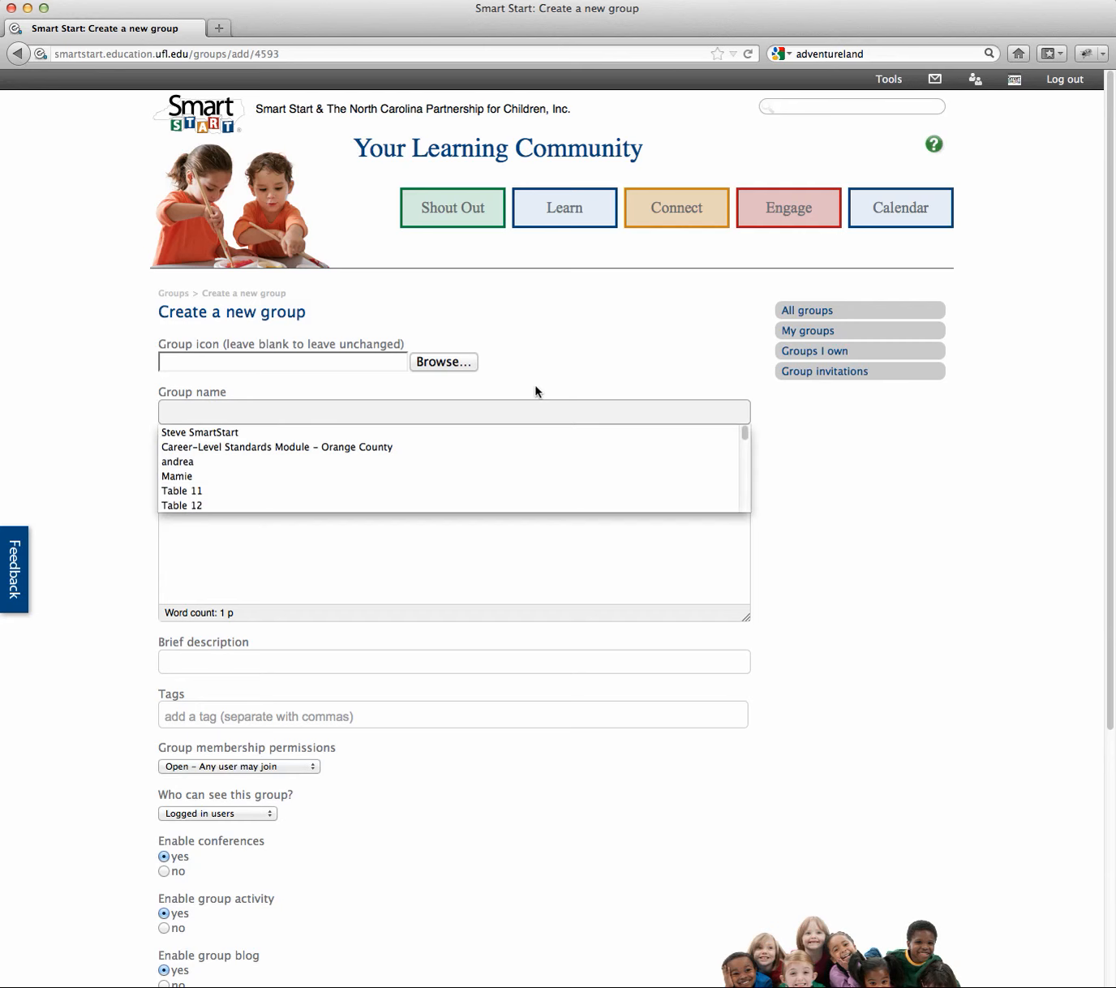
pyautogui.write('St')
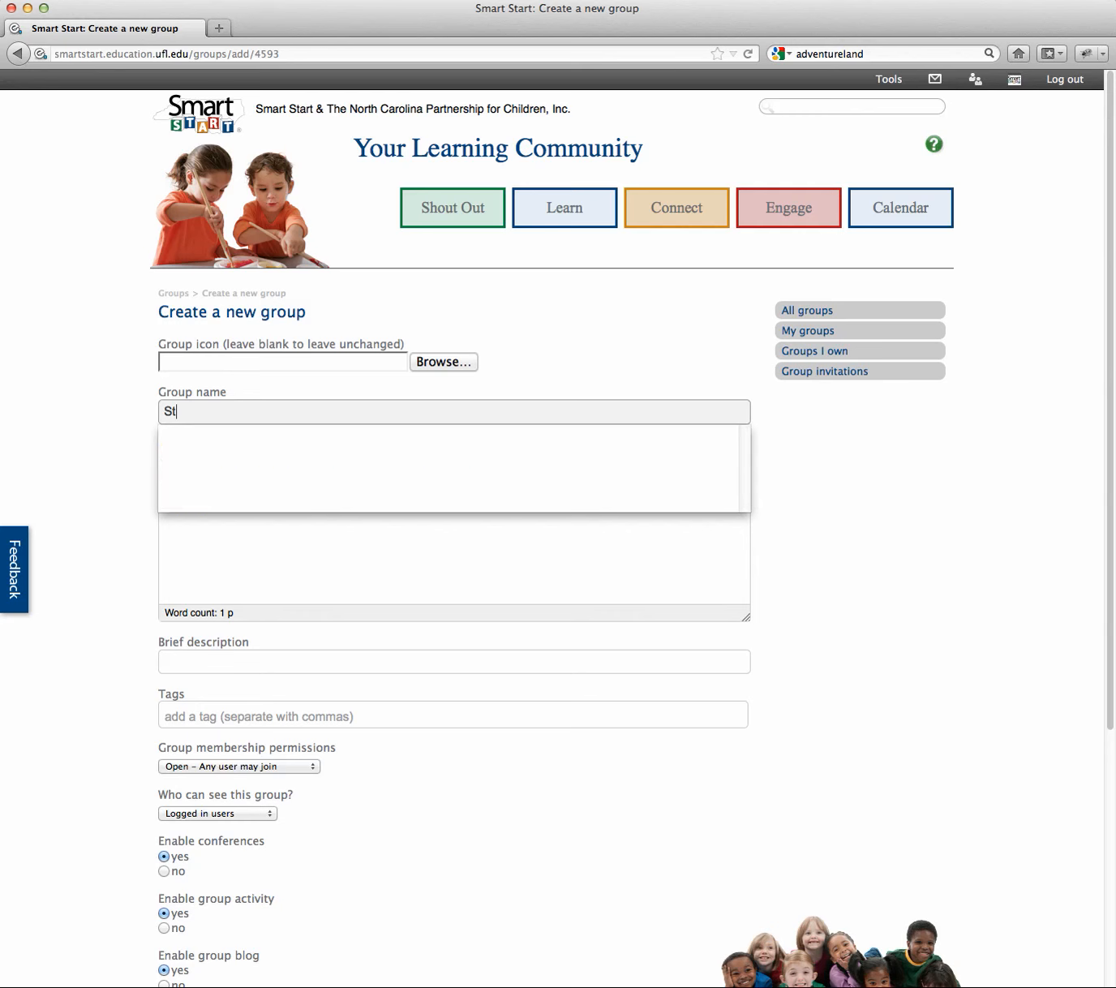
pyautogui.press('BackSpace')
pyautogui.press('BackSpace')
pyautogui.write('Steve')
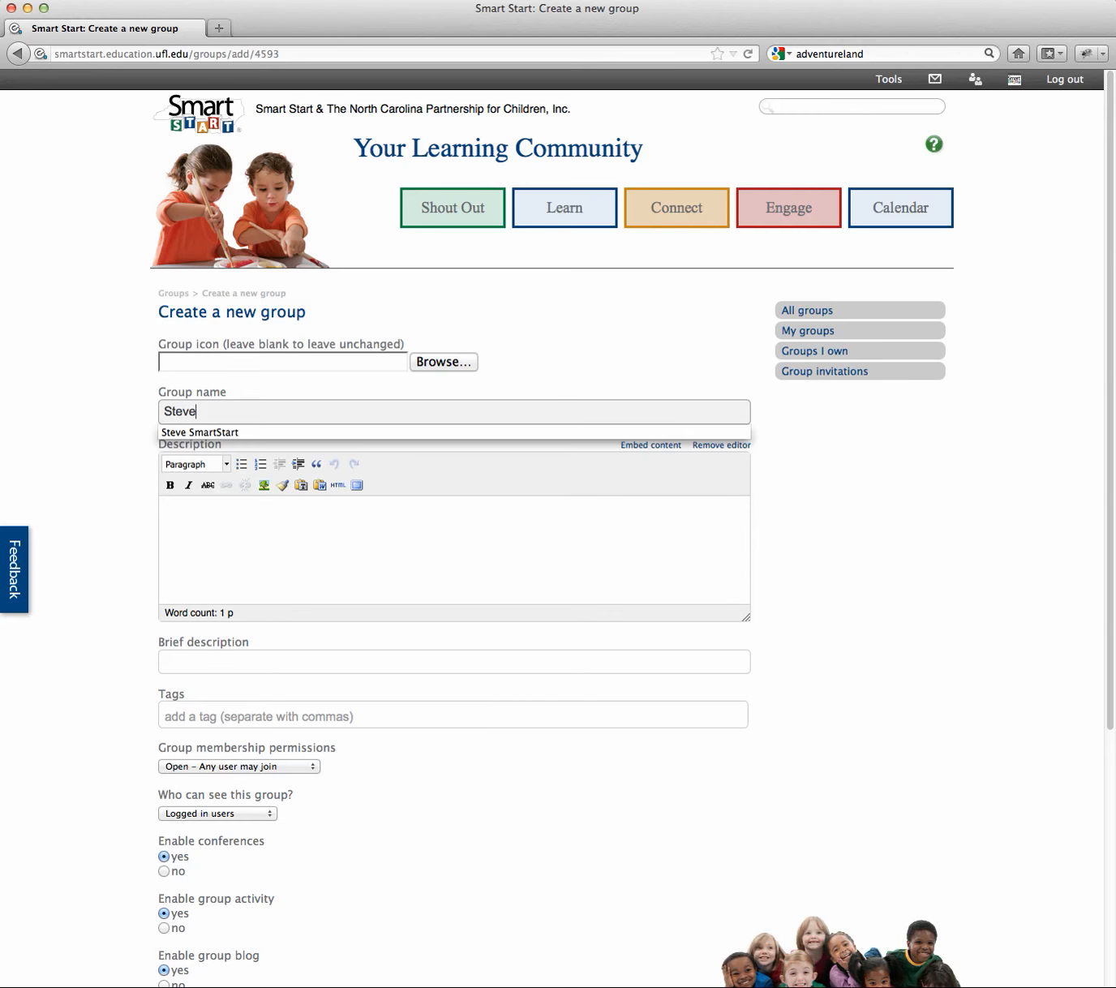
pyautogui.write("'s test")
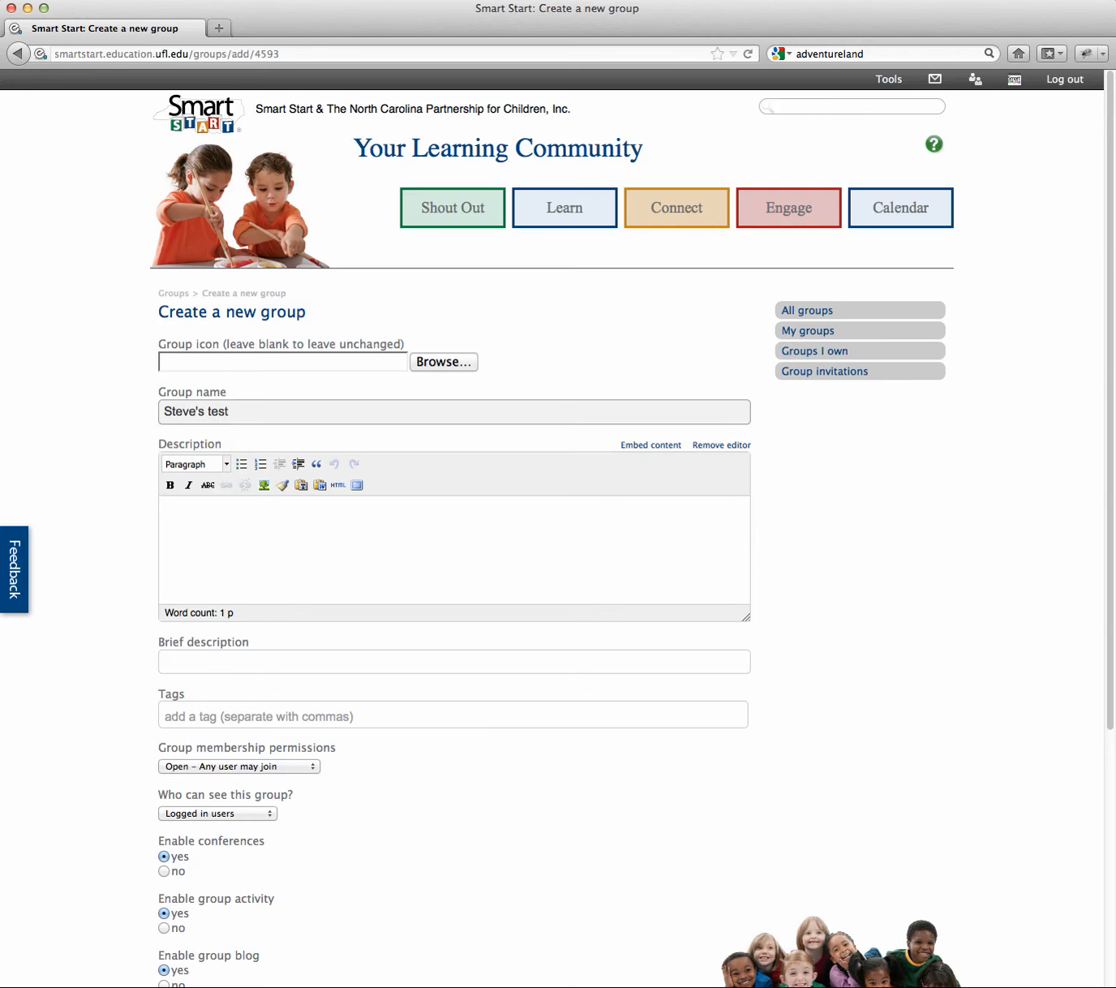
pyautogui.write(' group')
# Step: Write 'Test description' as the group's description
pyautogui.click(339, 533)
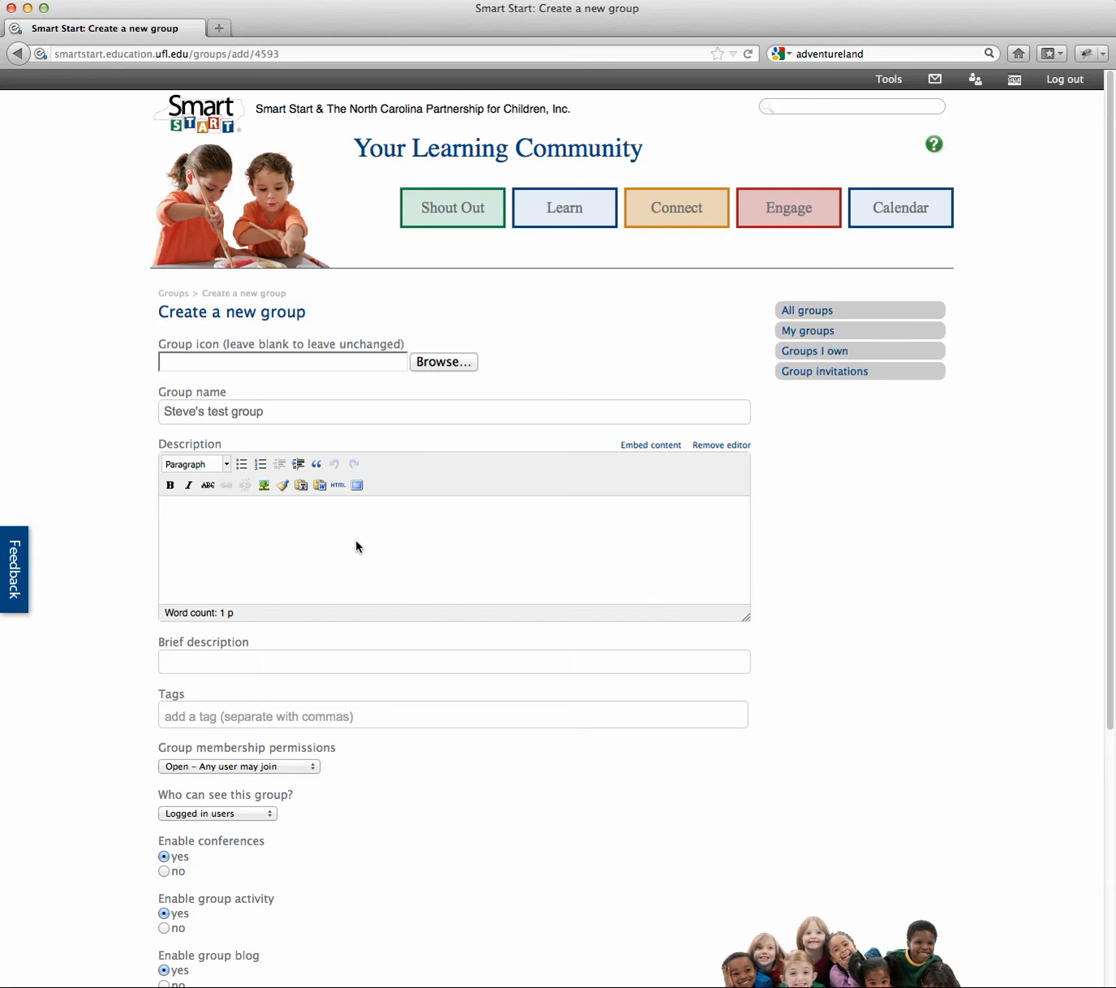
pyautogui.write('Test description')
pyautogui.scroll(-1, 511, 501)
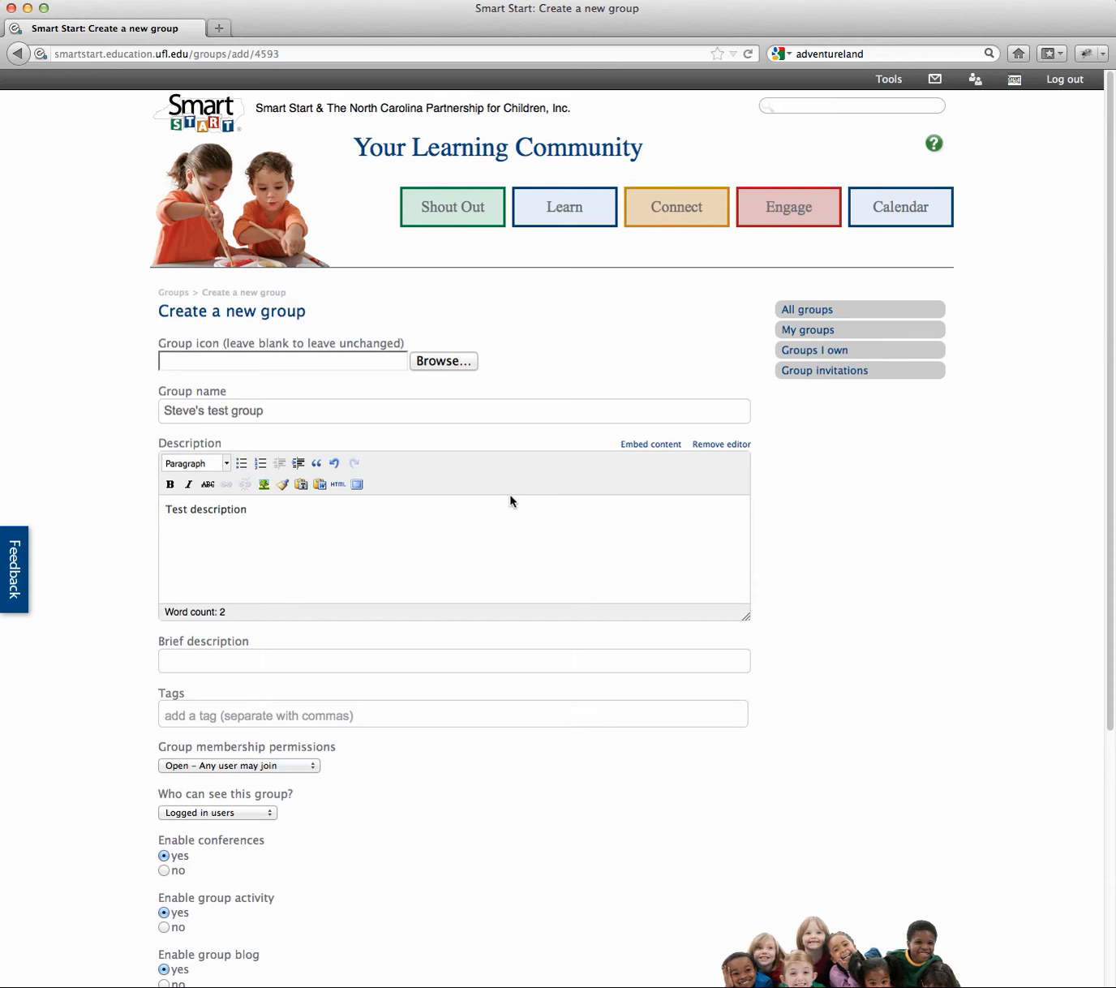
pyautogui.scroll(1, 166, 537)
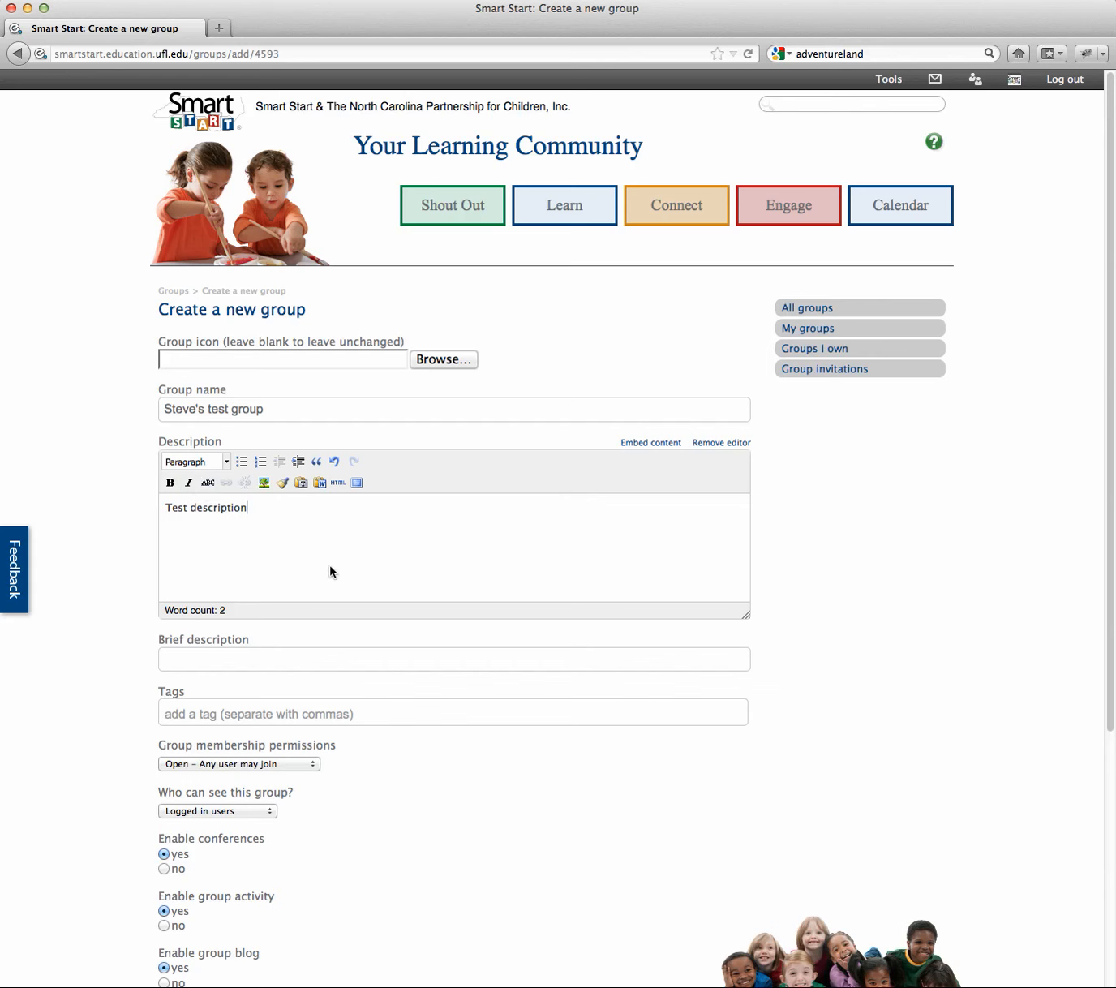
pyautogui.scroll(-1, 383, 551)
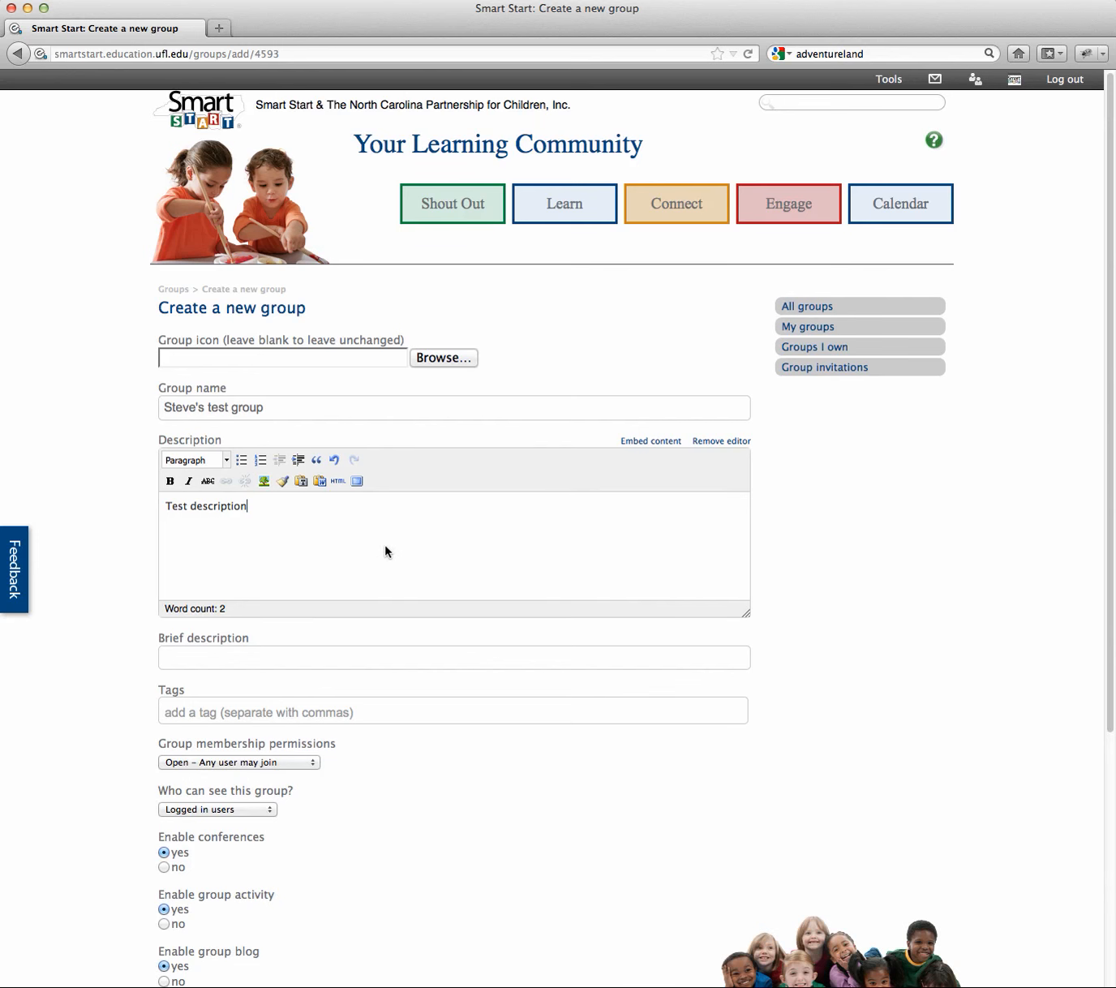
# Step: Enter 'Test' as the group's brief description
pyautogui.click(357, 655)
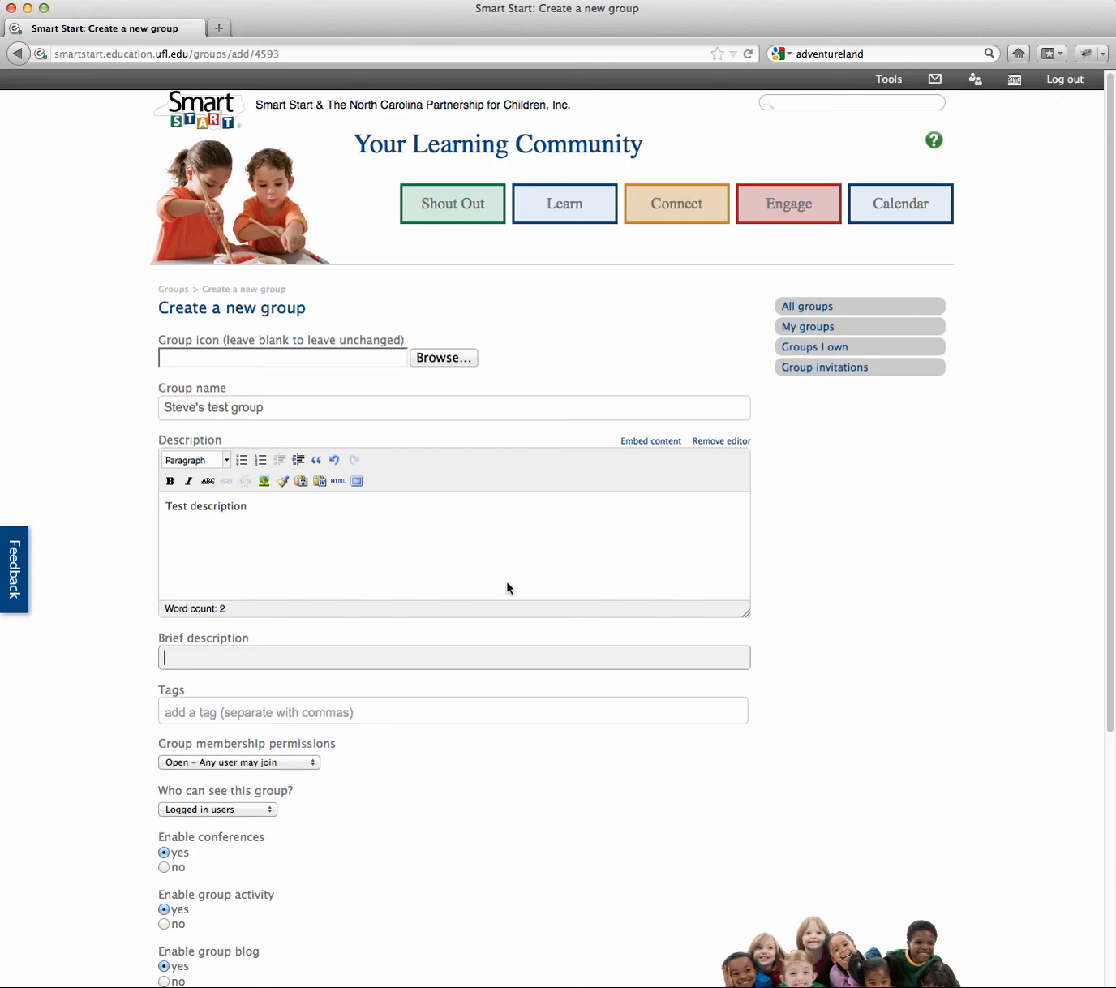
pyautogui.write('Test')
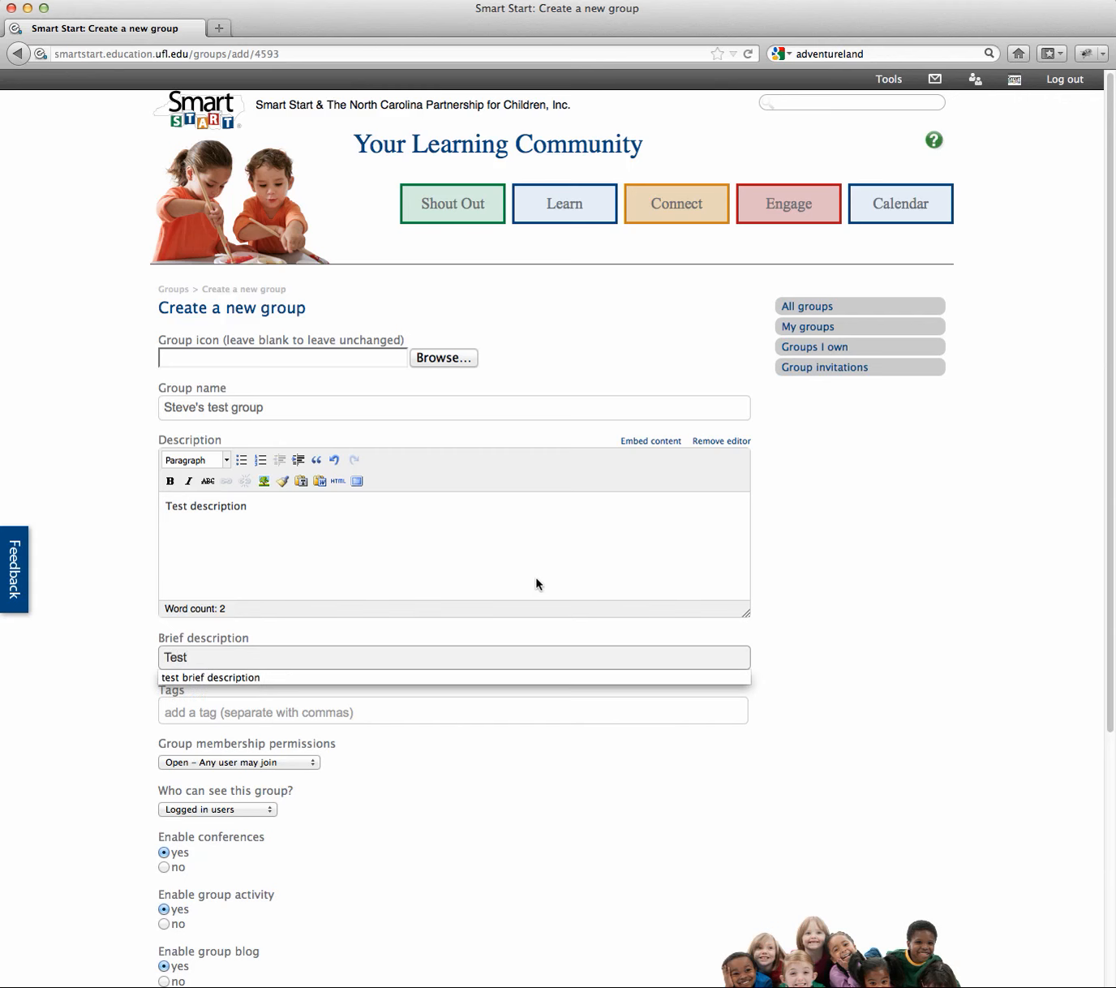
pyautogui.press('Escape')
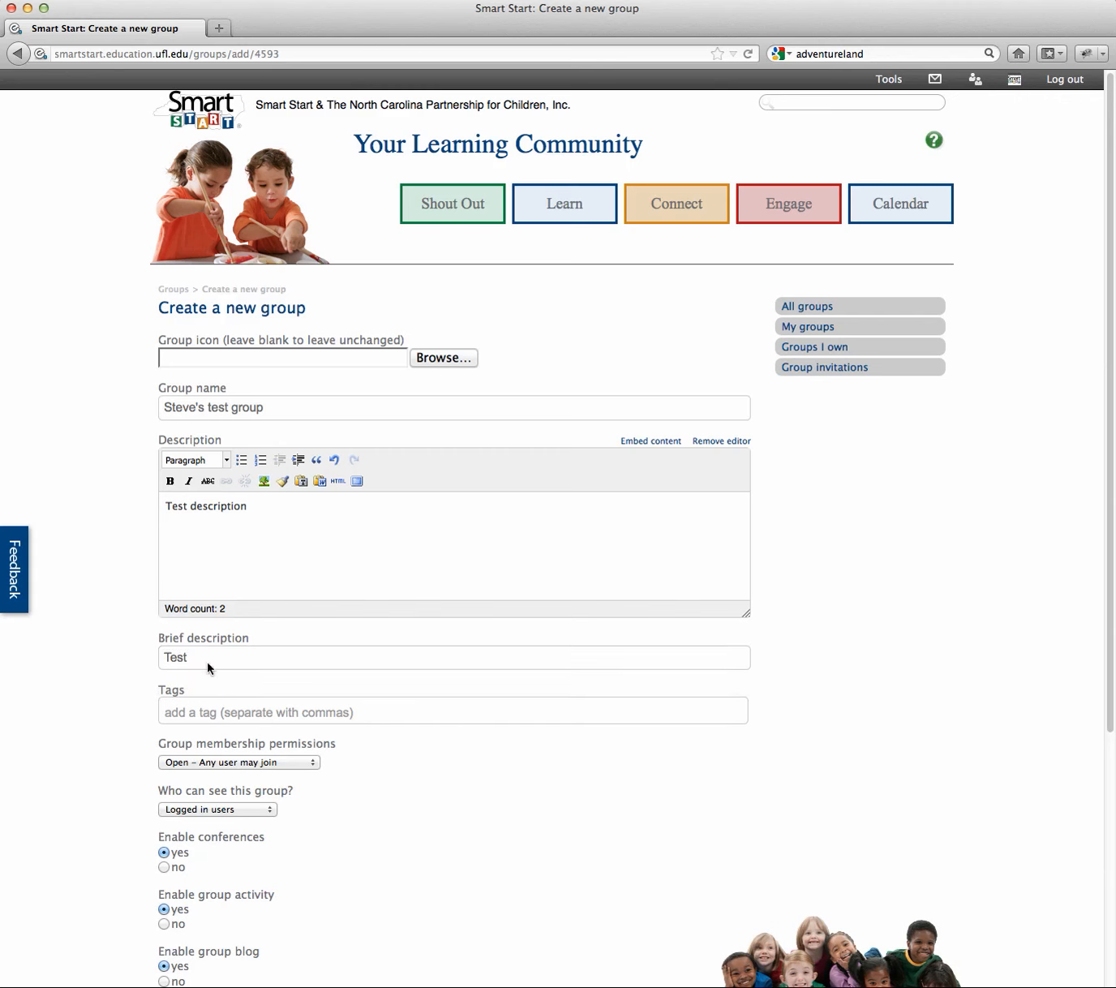
# Step: Add the tag 'test' to the group
pyautogui.click(308, 708)
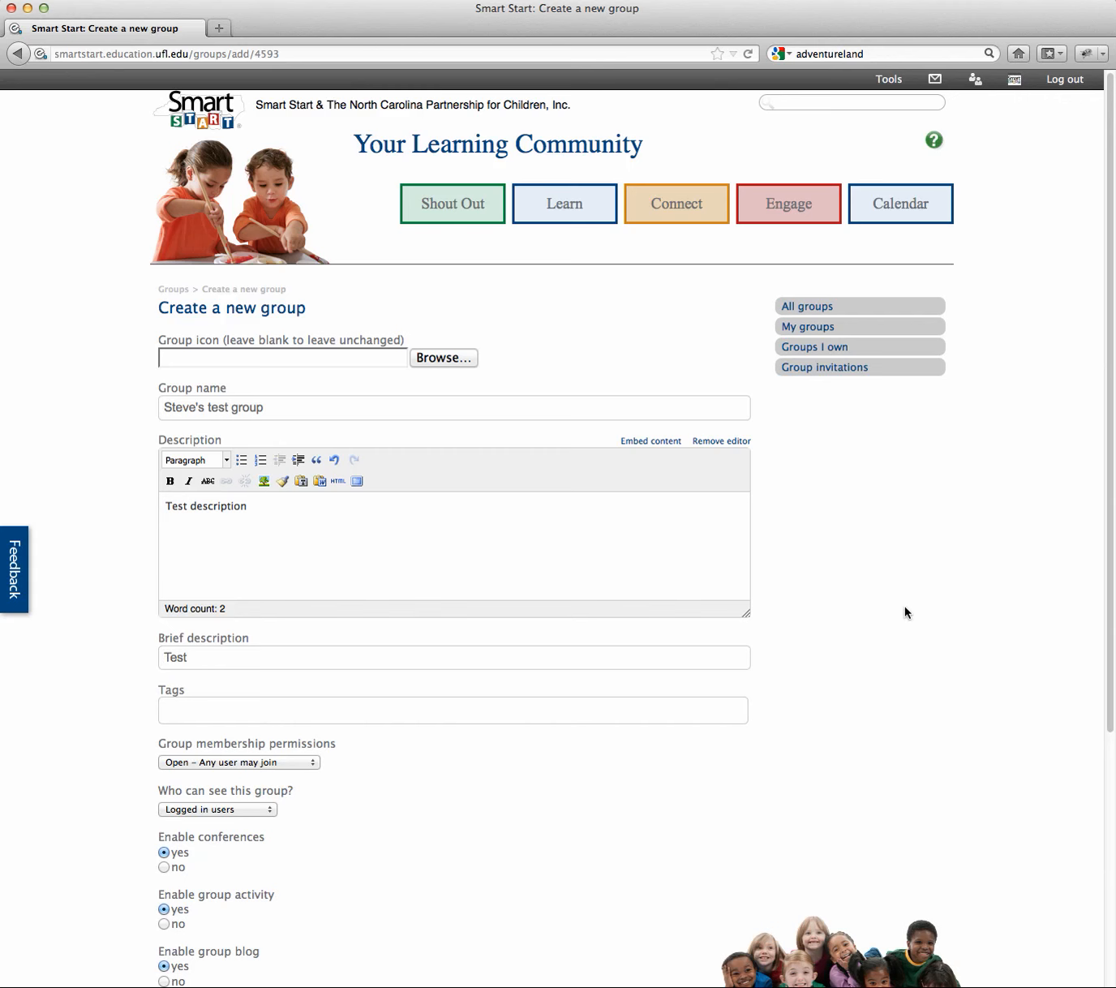
pyautogui.scroll(-3, 905, 611)
pyautogui.write('tes')
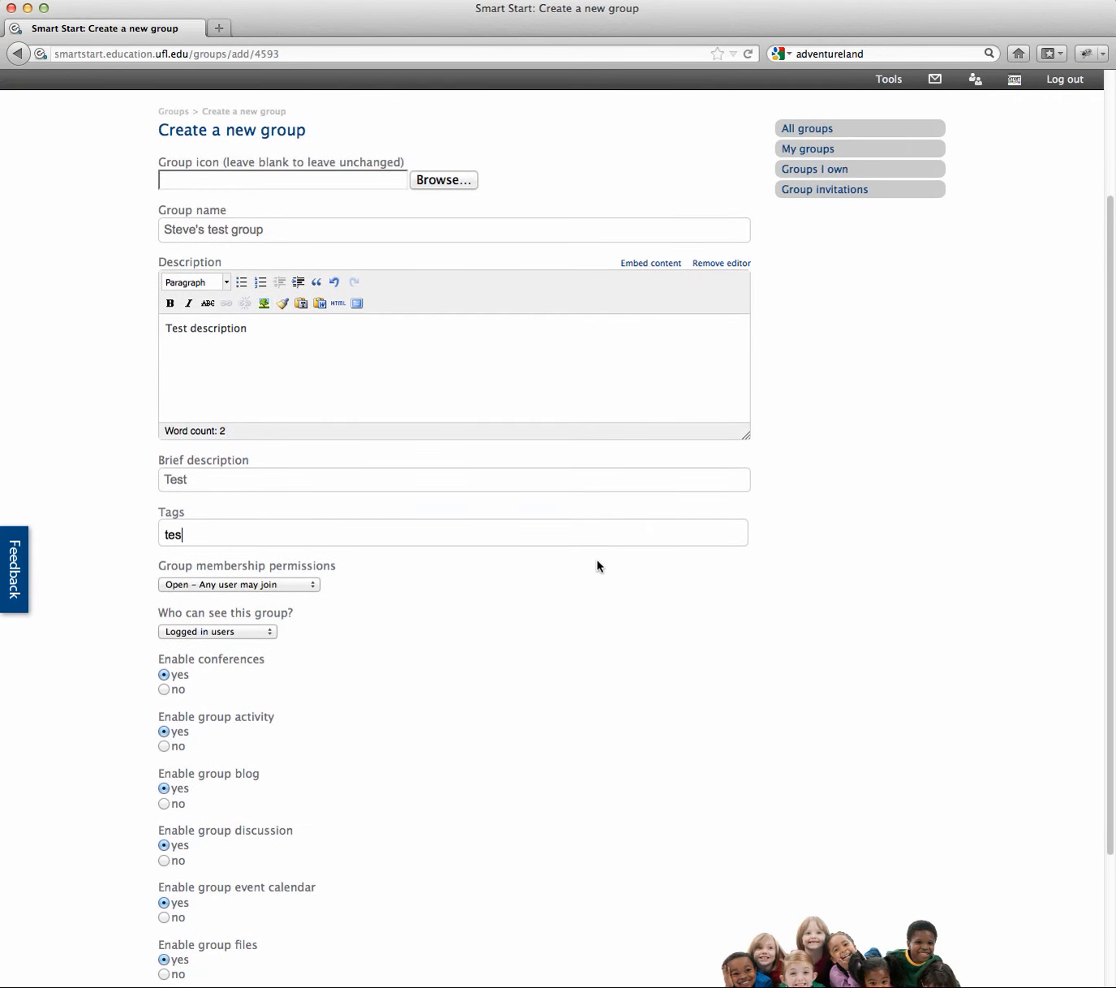
pyautogui.write('t')
pyautogui.press('Return')
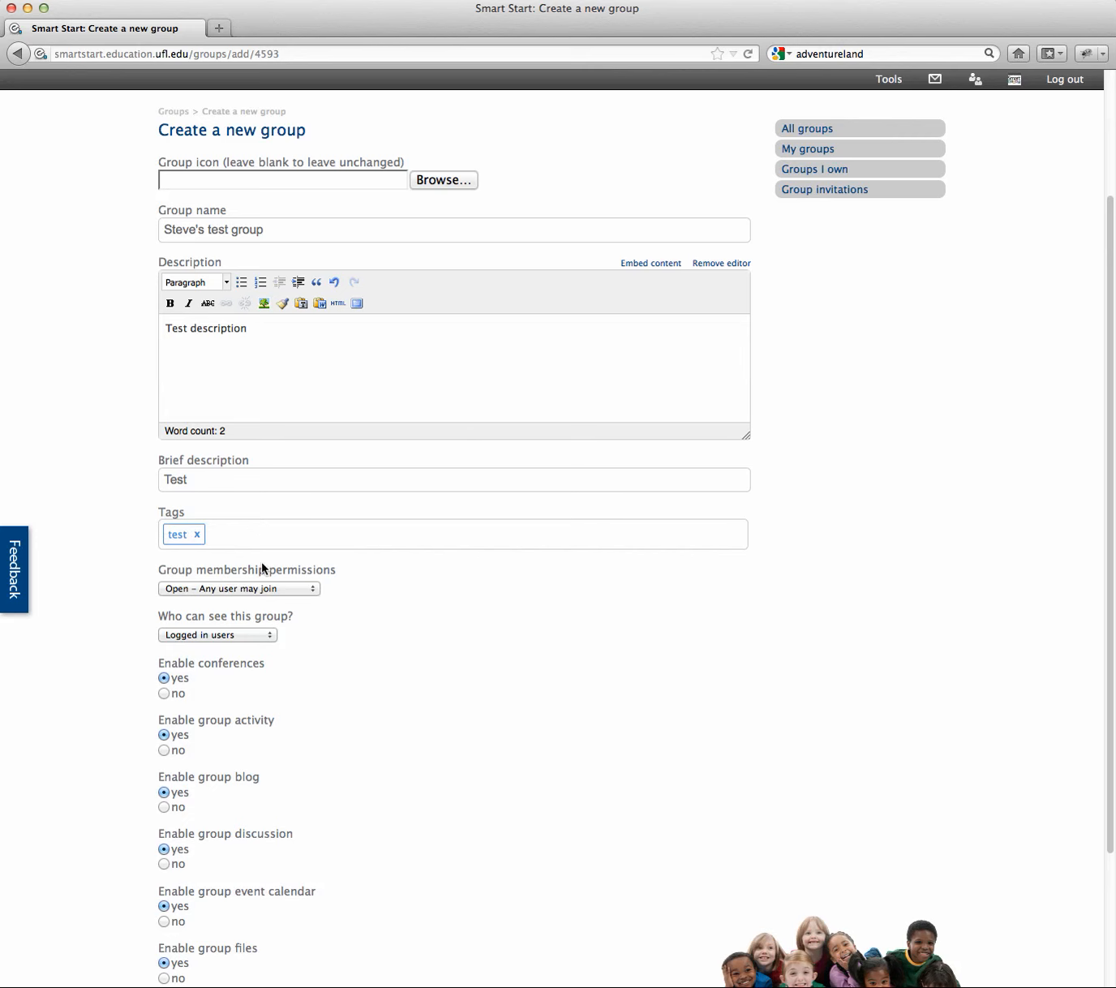
# Step: Keep group membership set to 'Closed – Users must be invited'
pyautogui.click(313, 592)
pyautogui.click(312, 593)
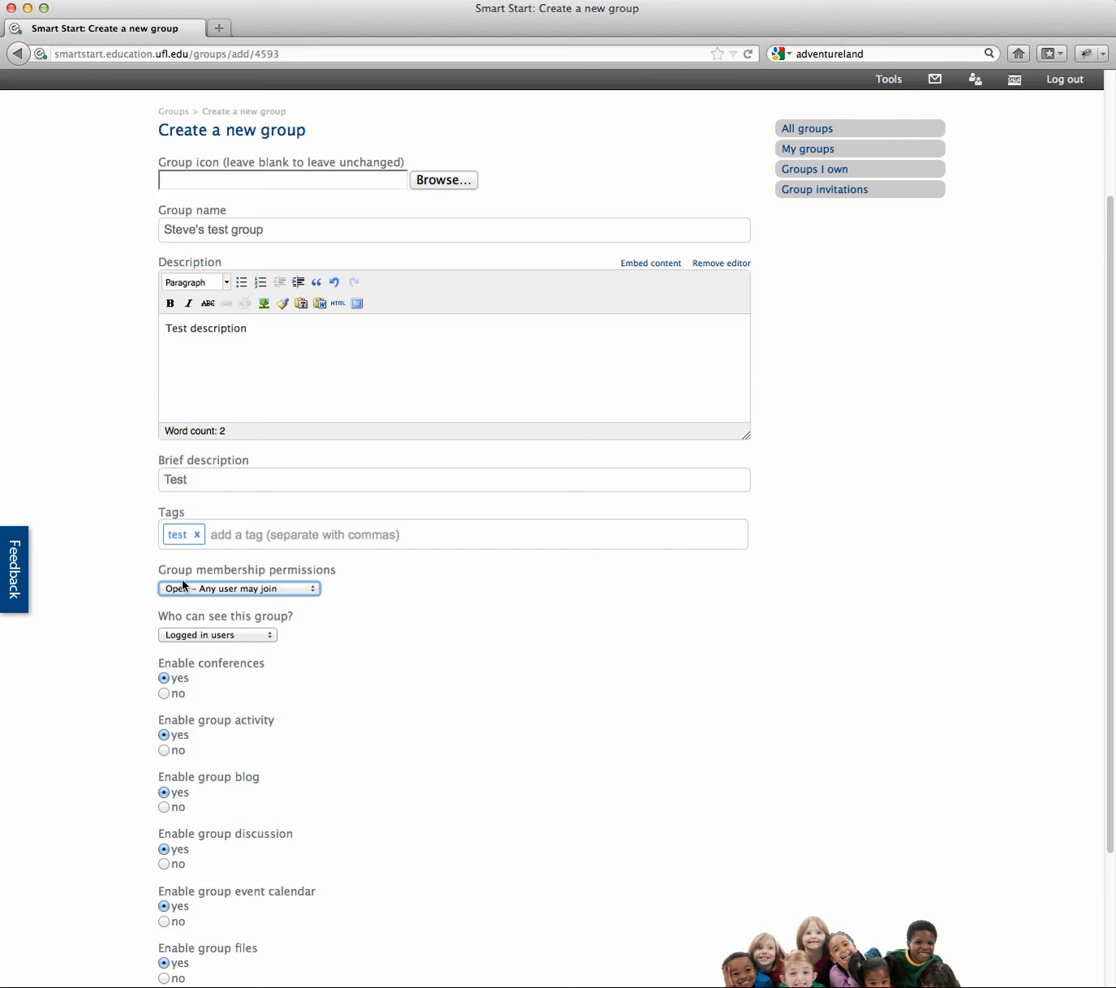
pyautogui.click(313, 589)
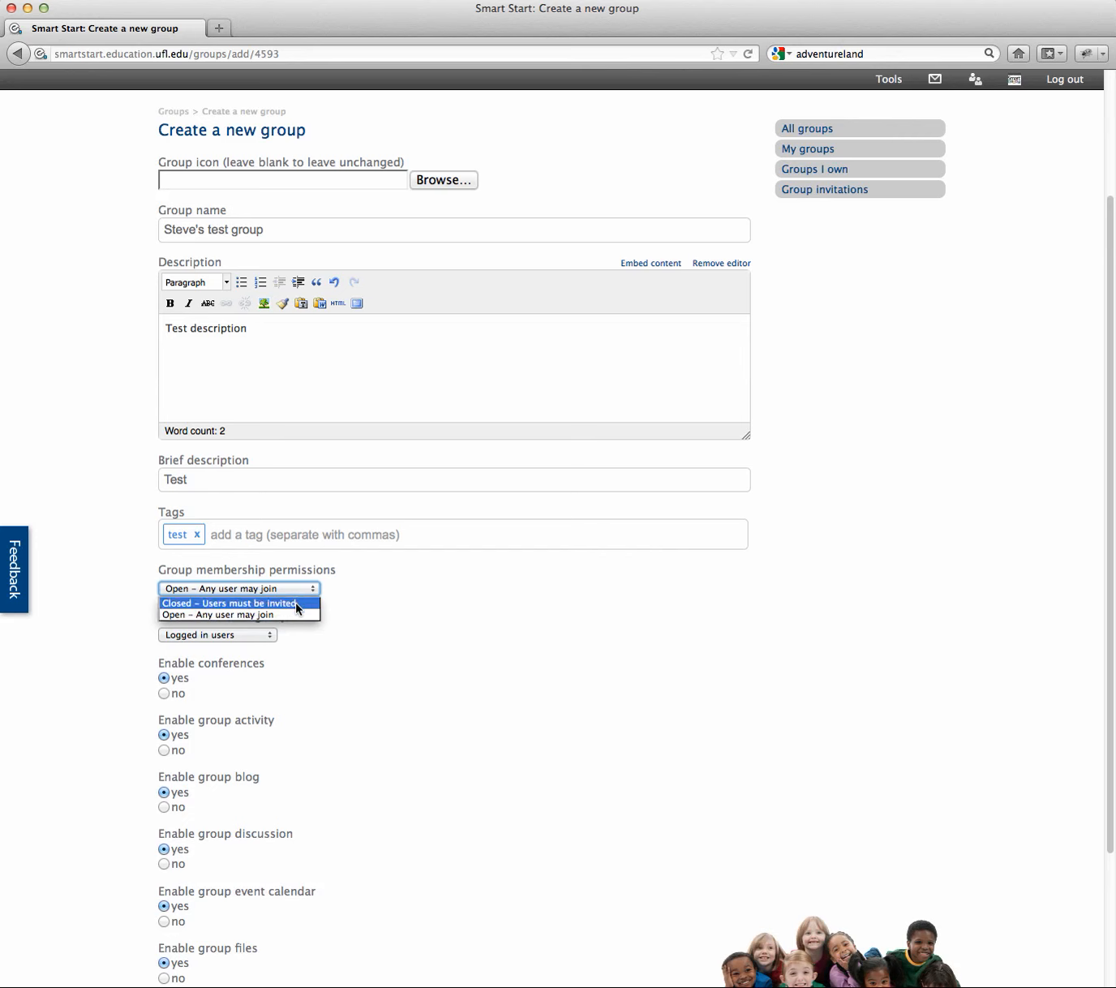
pyautogui.click(296, 604)
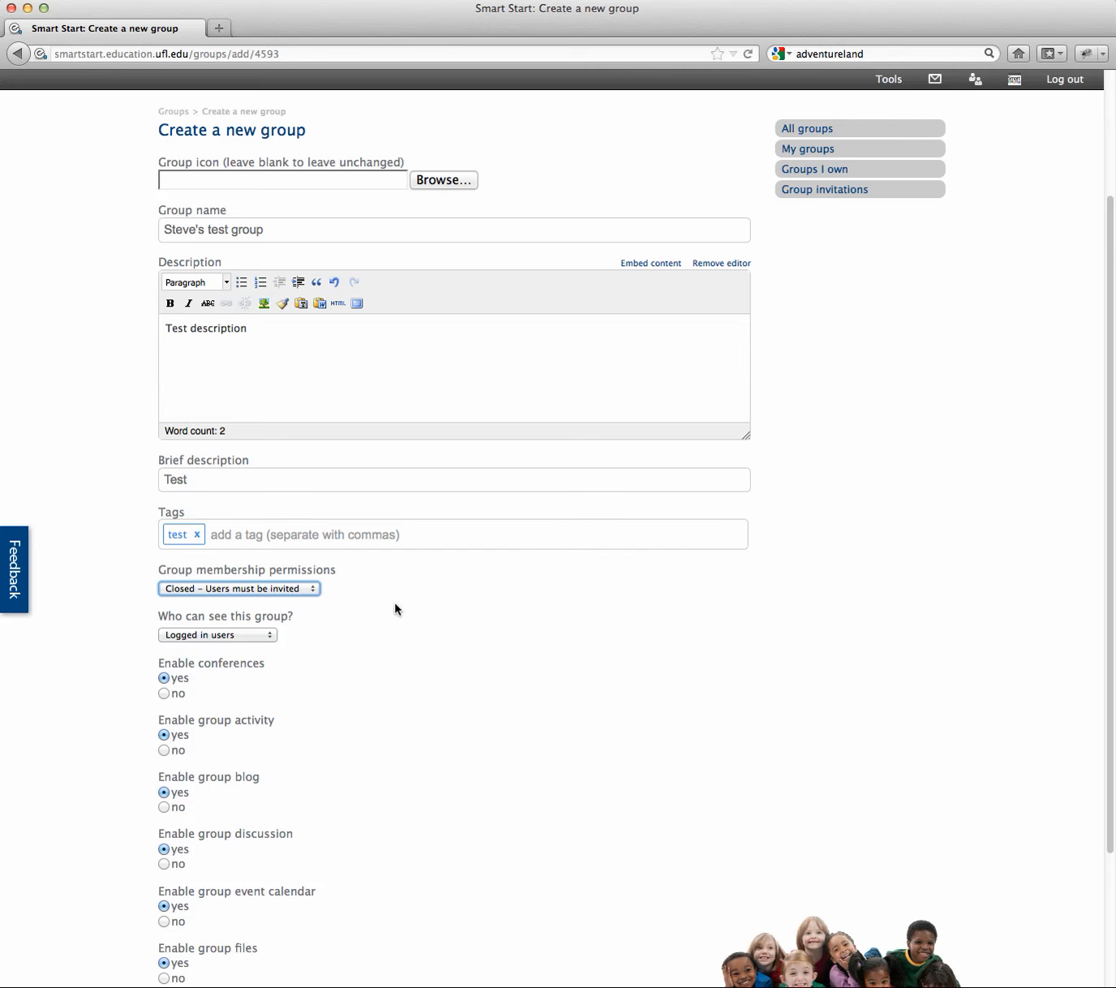
pyautogui.scroll(-3, 638, 692)
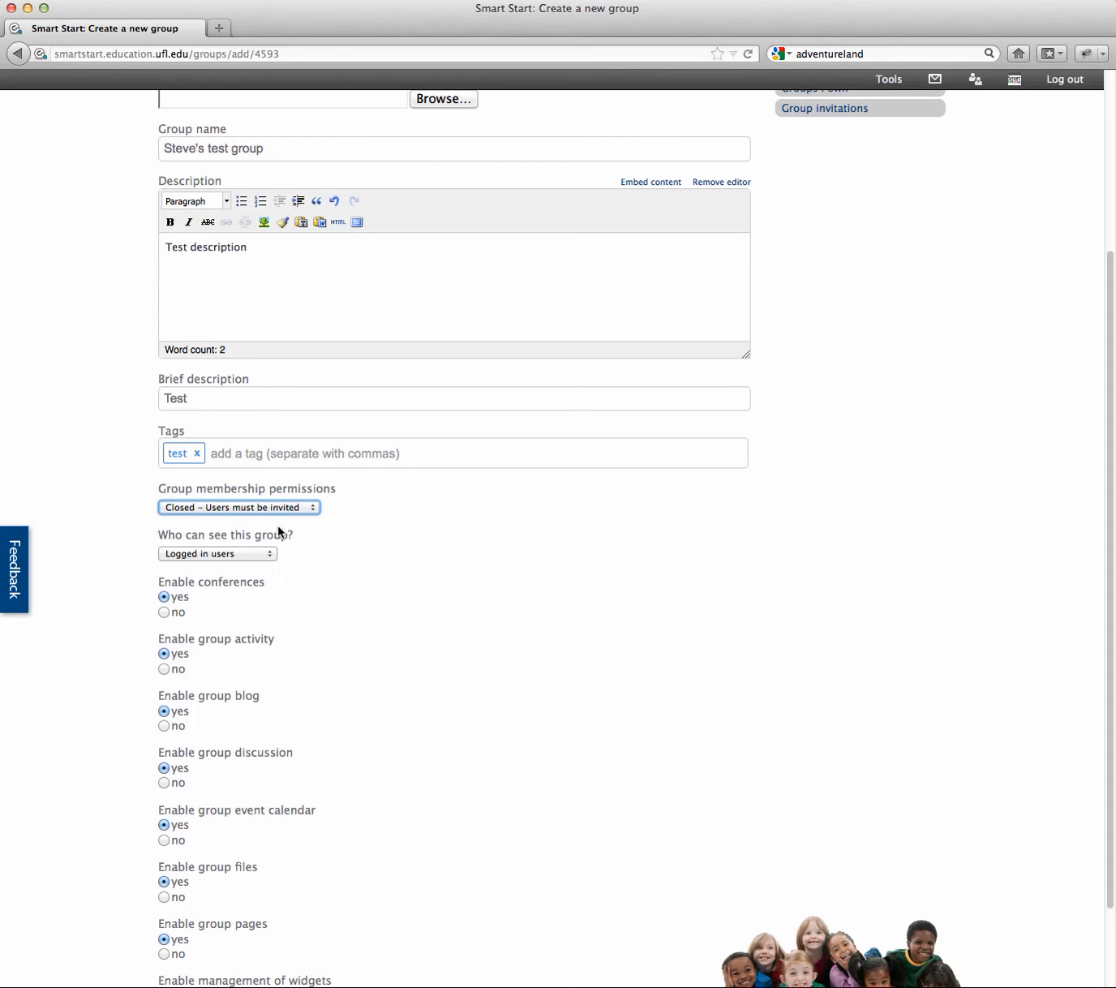
pyautogui.click(313, 511)
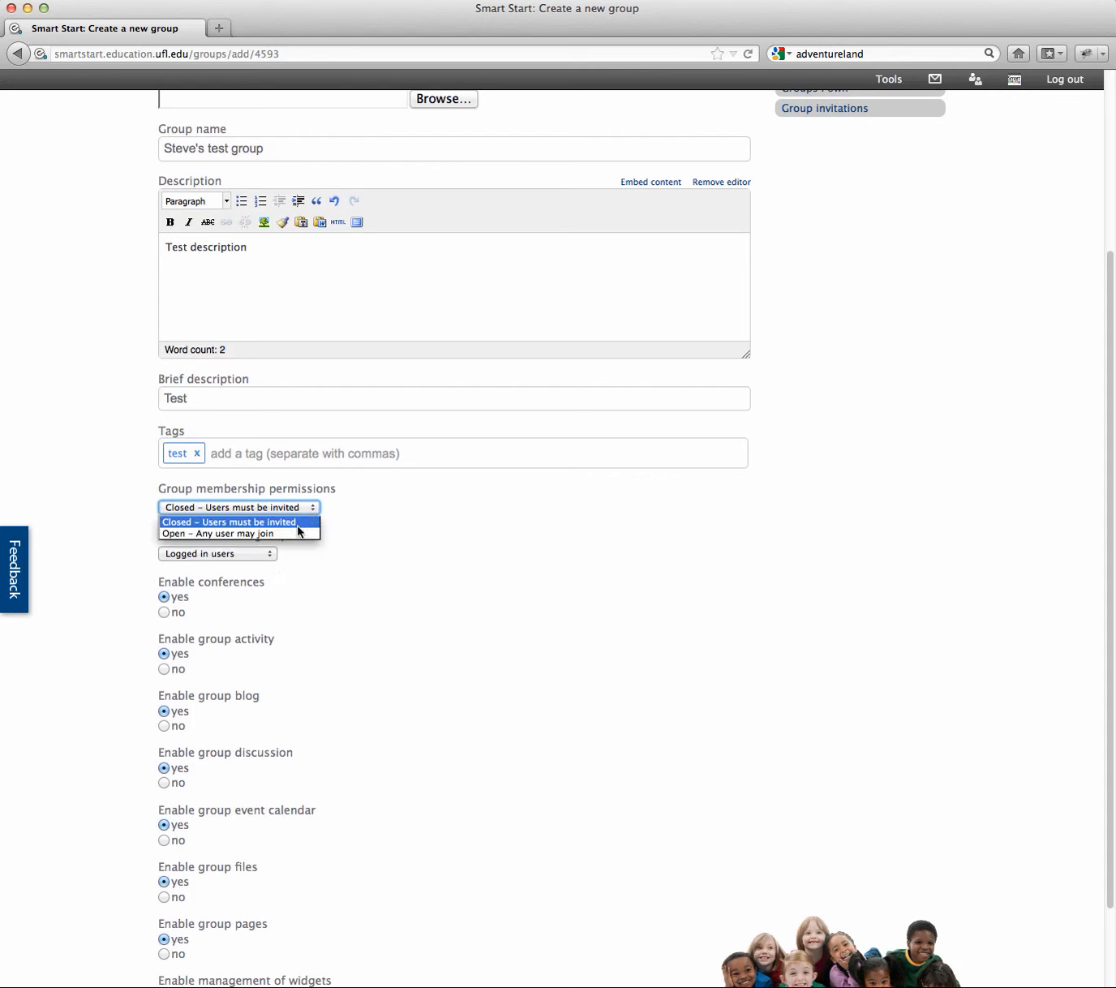
pyautogui.click(253, 554)
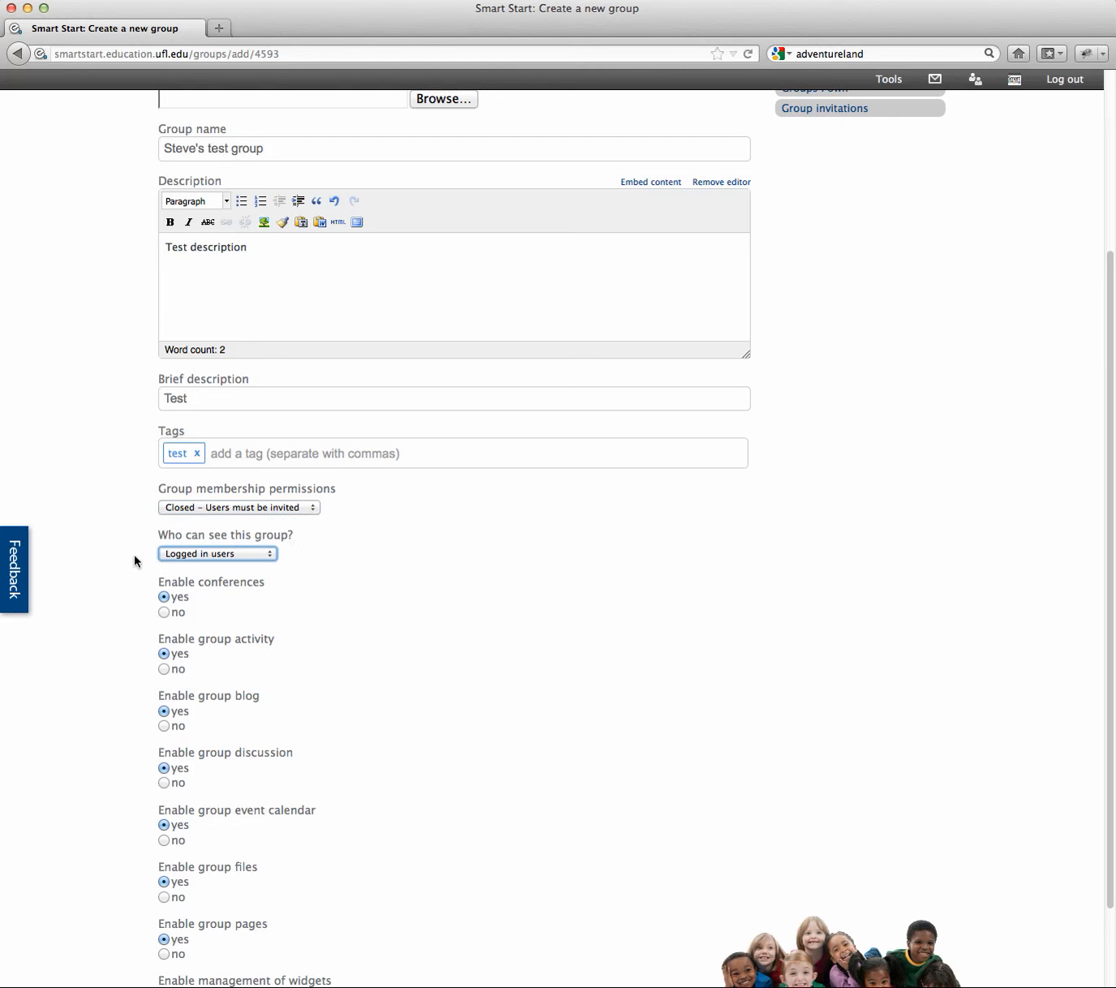
# Step: Set 'Who can see this group?' to Public
pyautogui.click(270, 557)
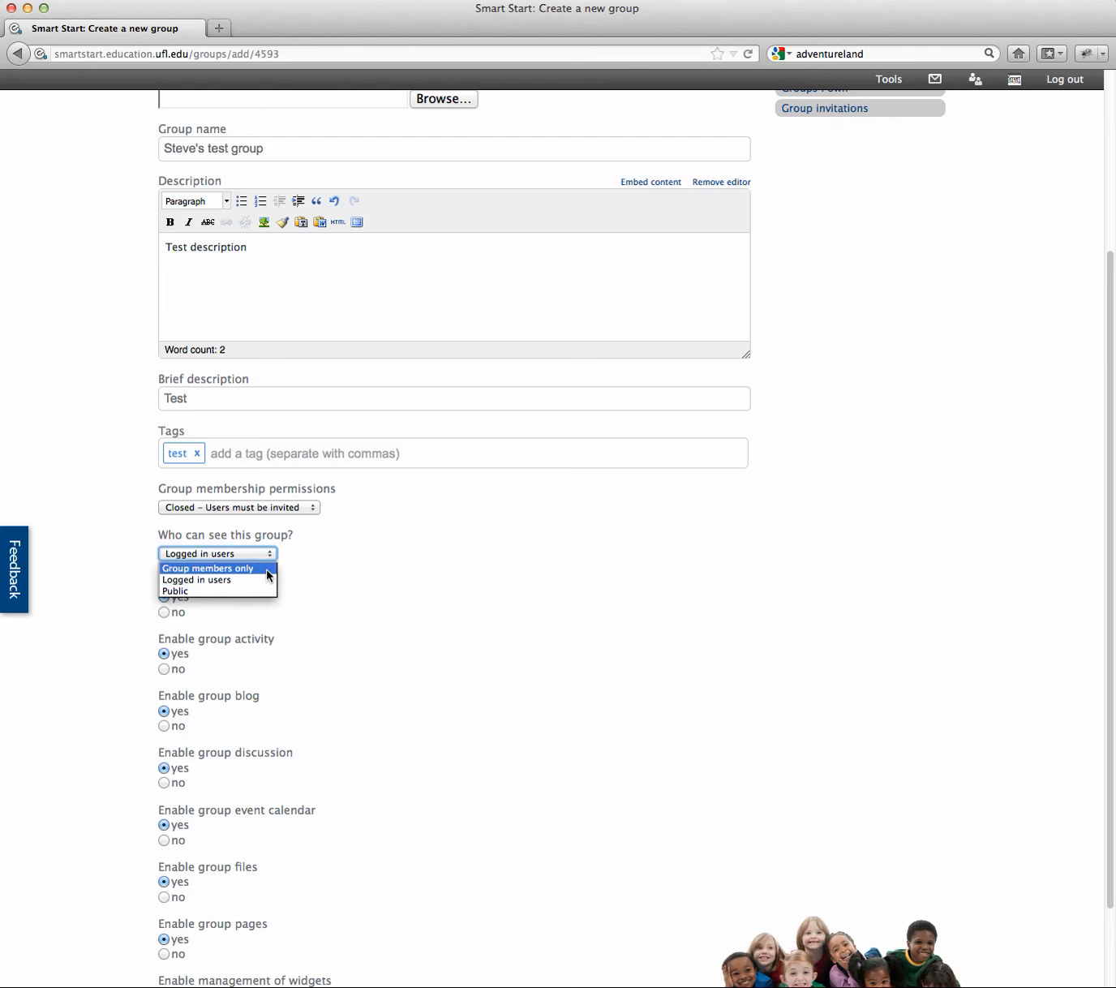
pyautogui.click(256, 570)
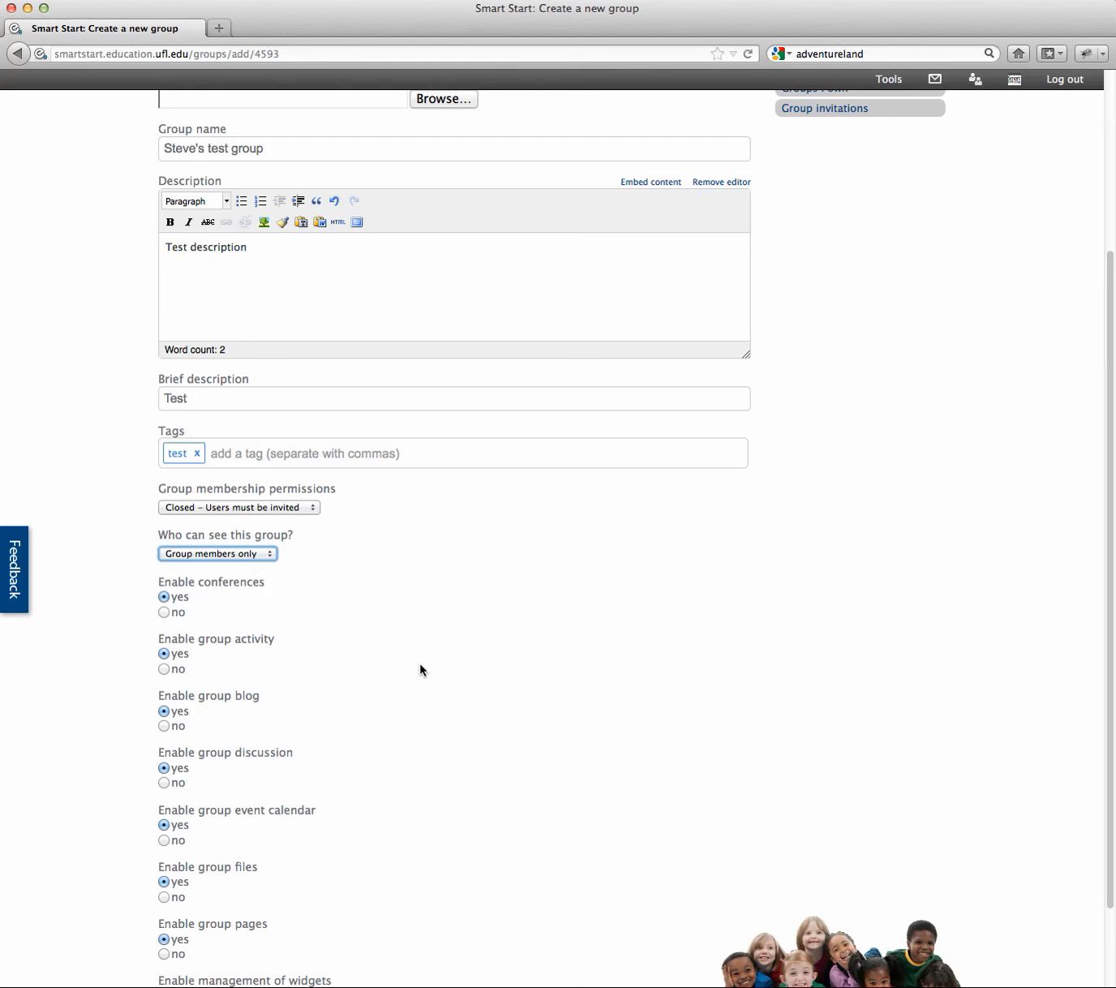
pyautogui.click(266, 556)
pyautogui.click(237, 591)
pyautogui.click(273, 561)
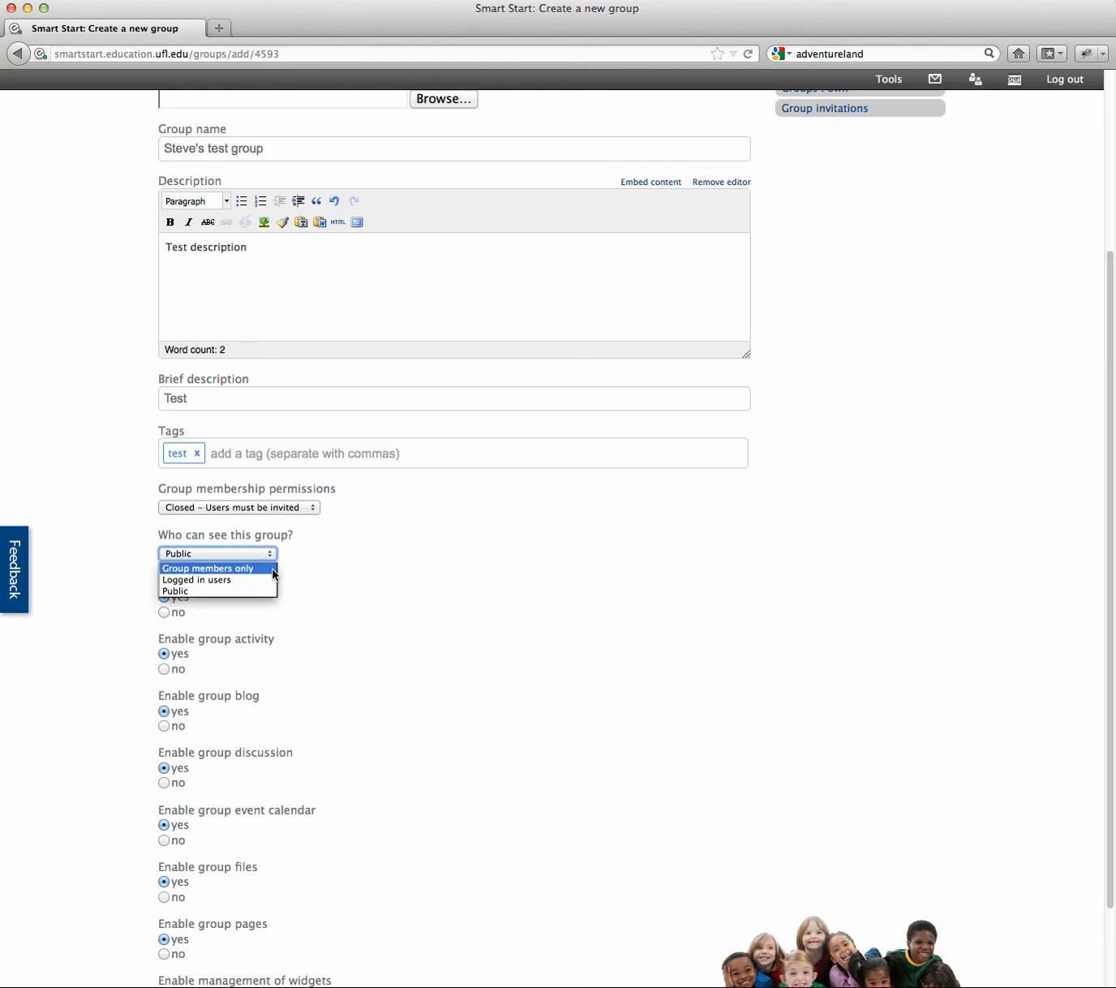
pyautogui.click(257, 590)
pyautogui.click(267, 554)
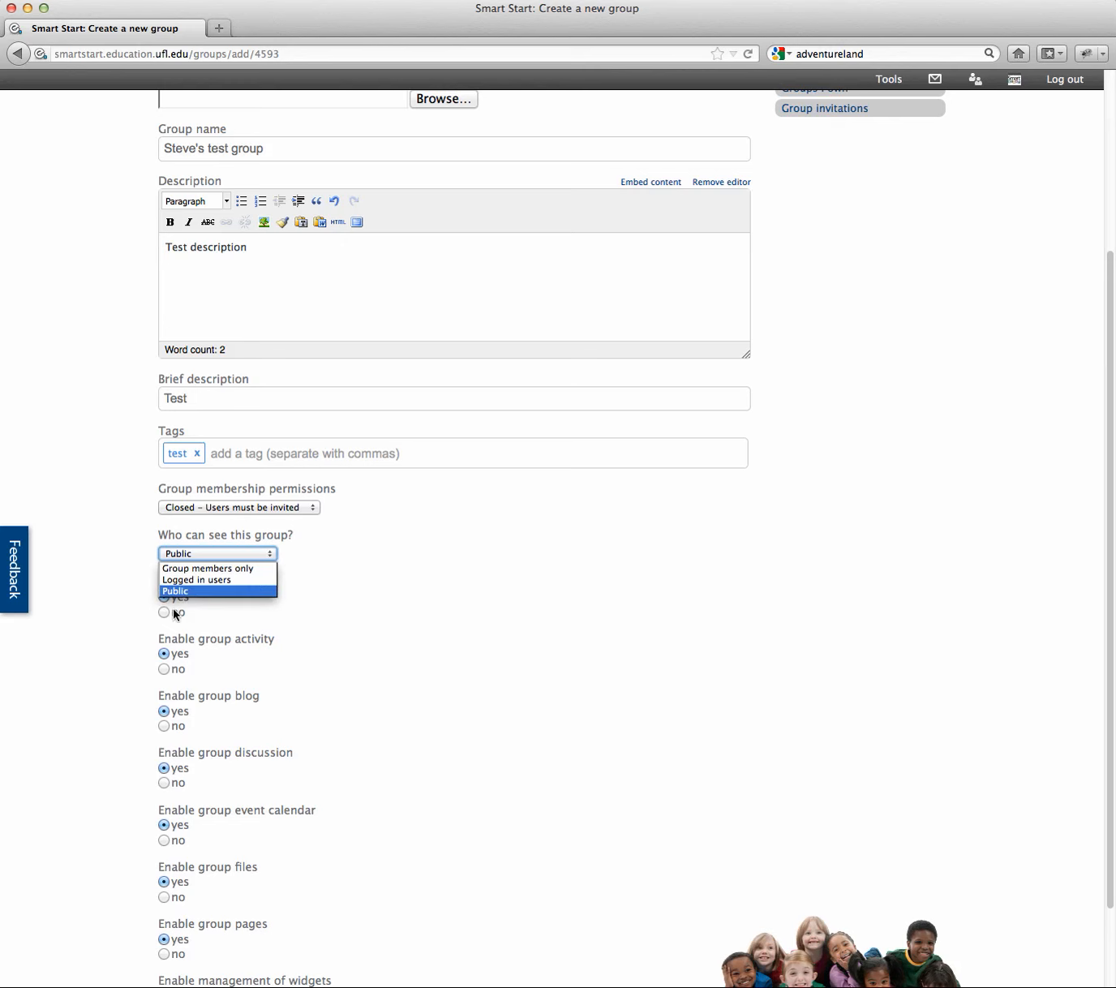
pyautogui.click(190, 592)
pyautogui.scroll(-3, 423, 609)
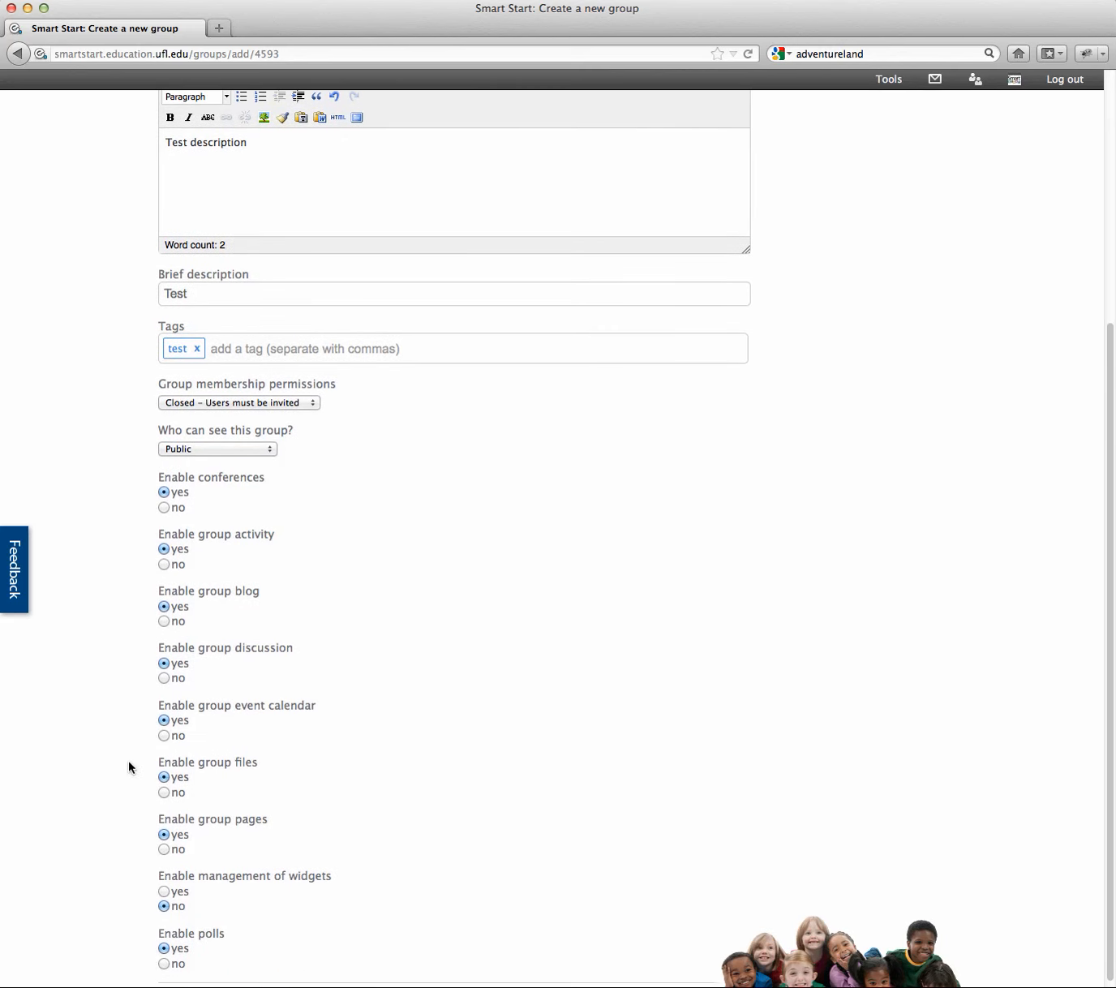
pyautogui.scroll(-2, 468, 629)
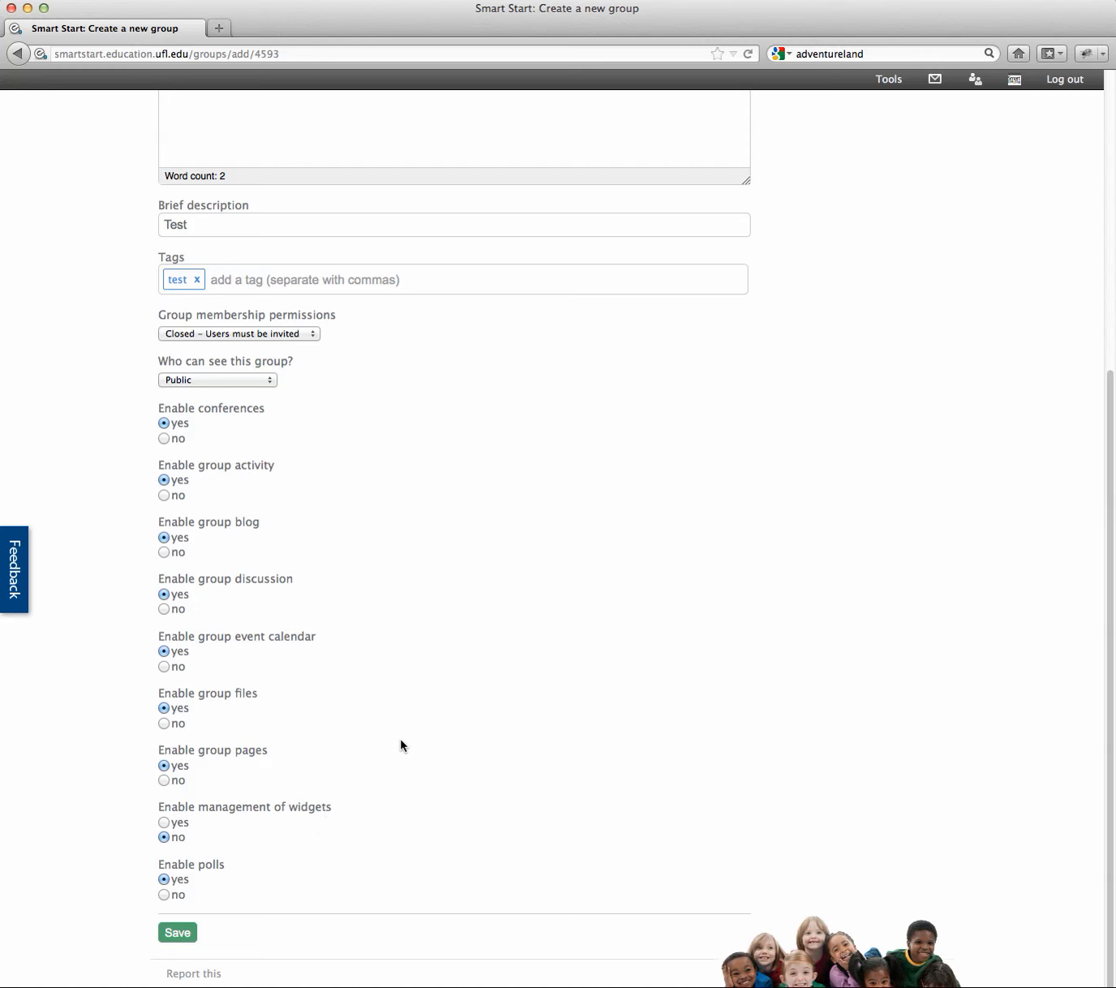
pyautogui.scroll(-1, 460, 686)
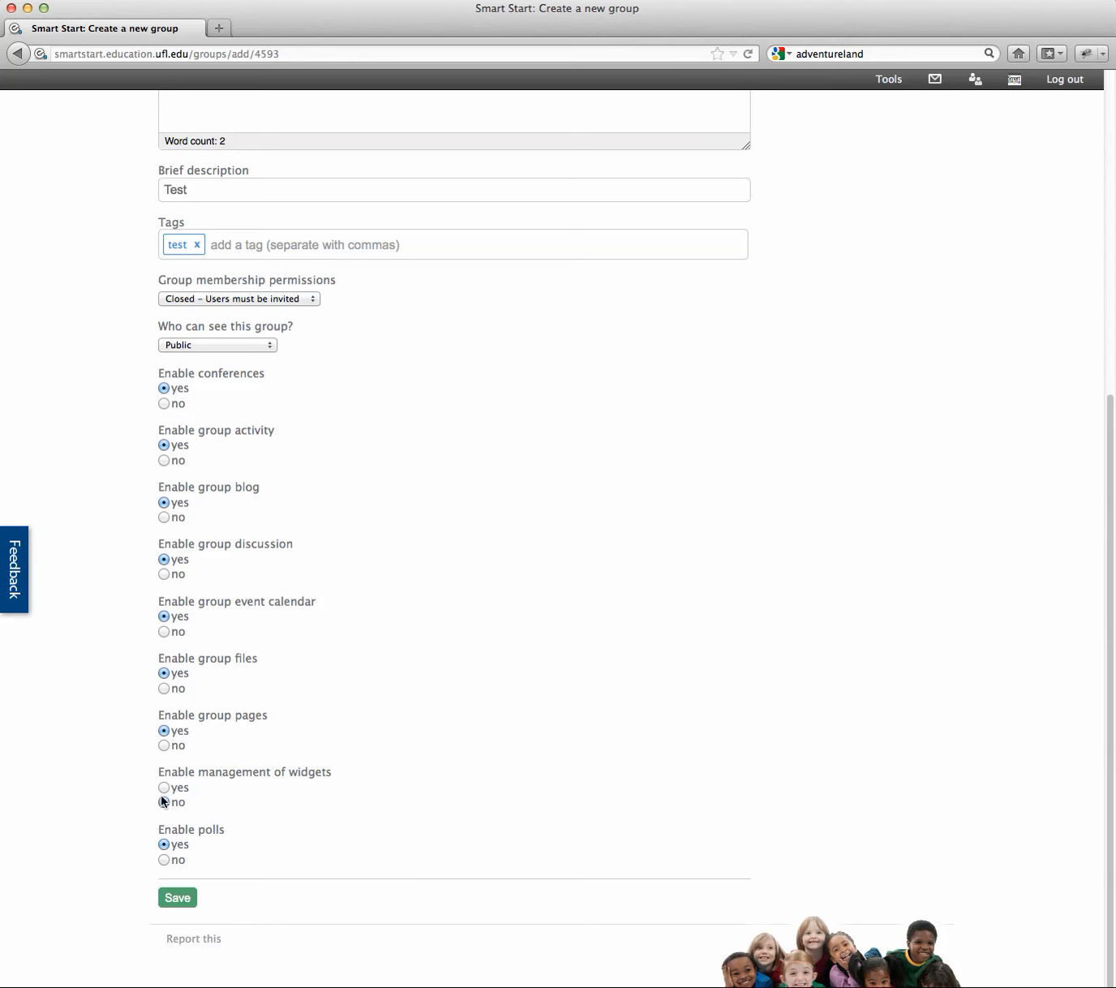
# Step: Save the new group and begin a blog post from its Group blog section
pyautogui.click(186, 901)
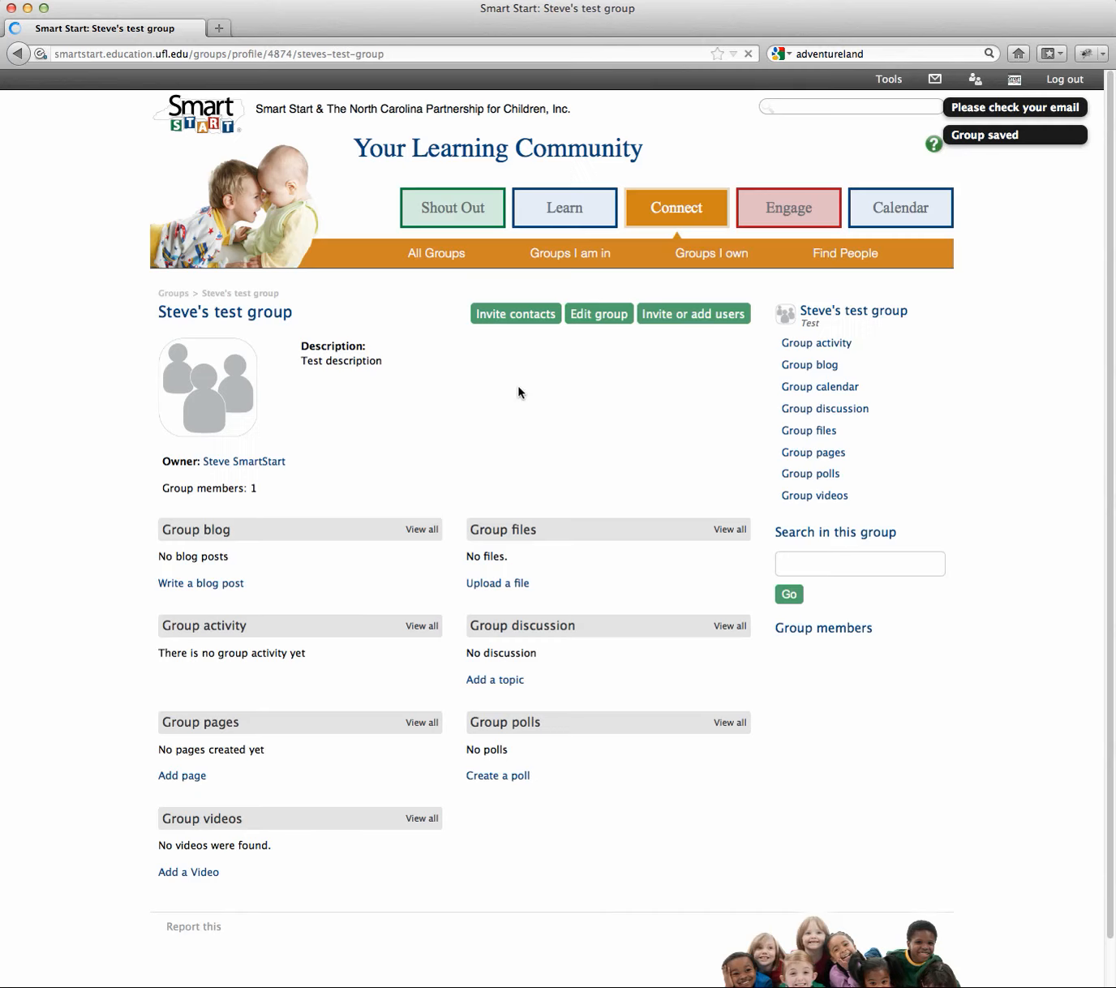
pyautogui.scroll(-1, 584, 425)
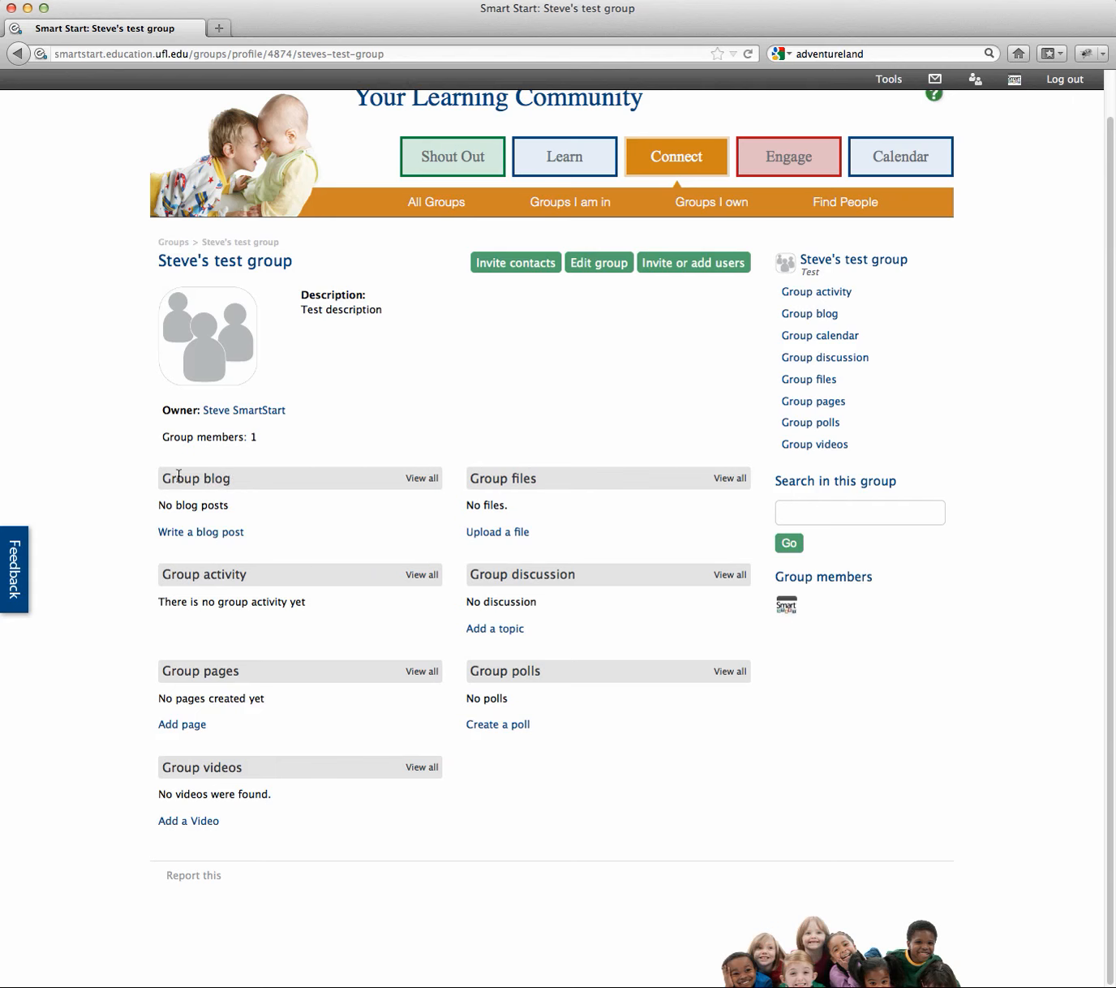
pyautogui.click(195, 532)
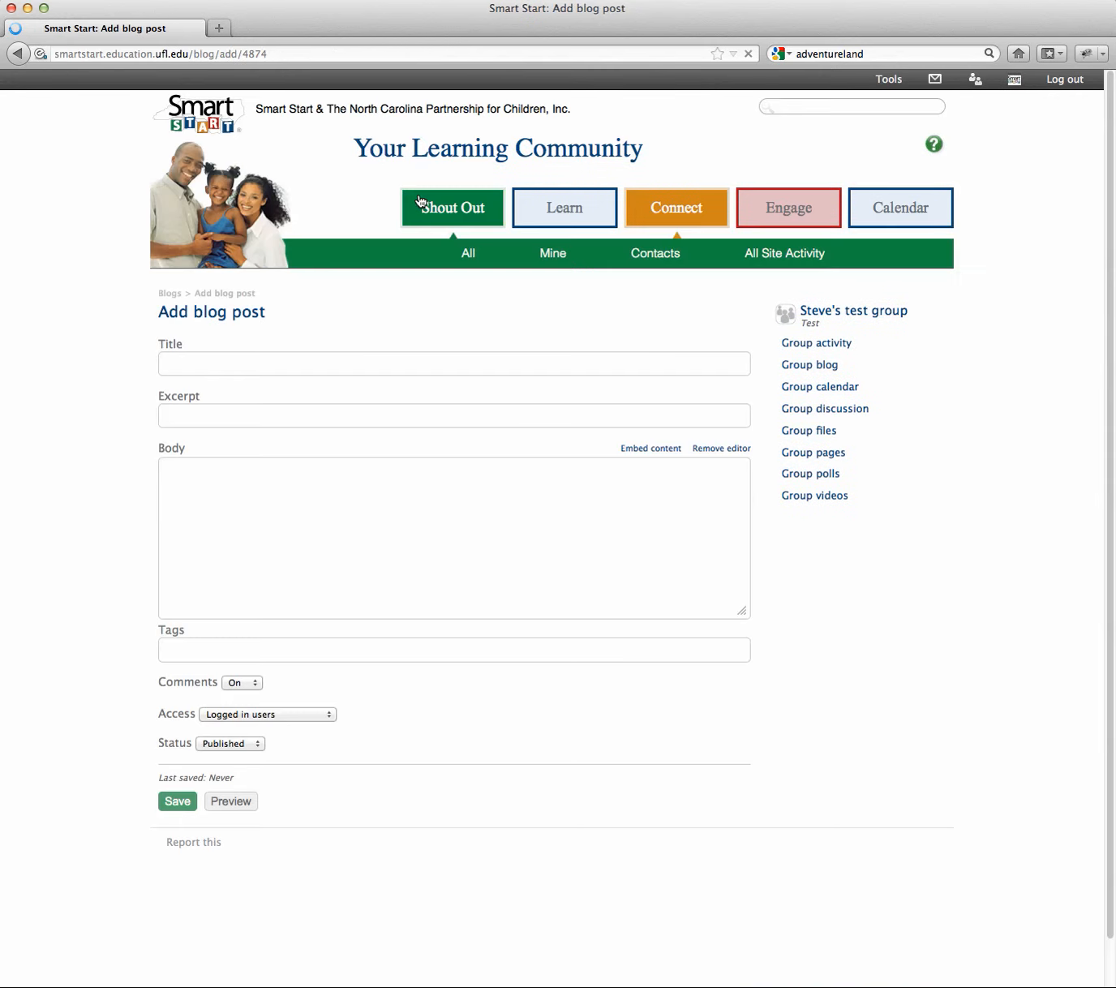
# Step: Publish a blog post titled 'test' with body 'test', then return to the group profile
pyautogui.click(247, 357)
pyautogui.write('t')
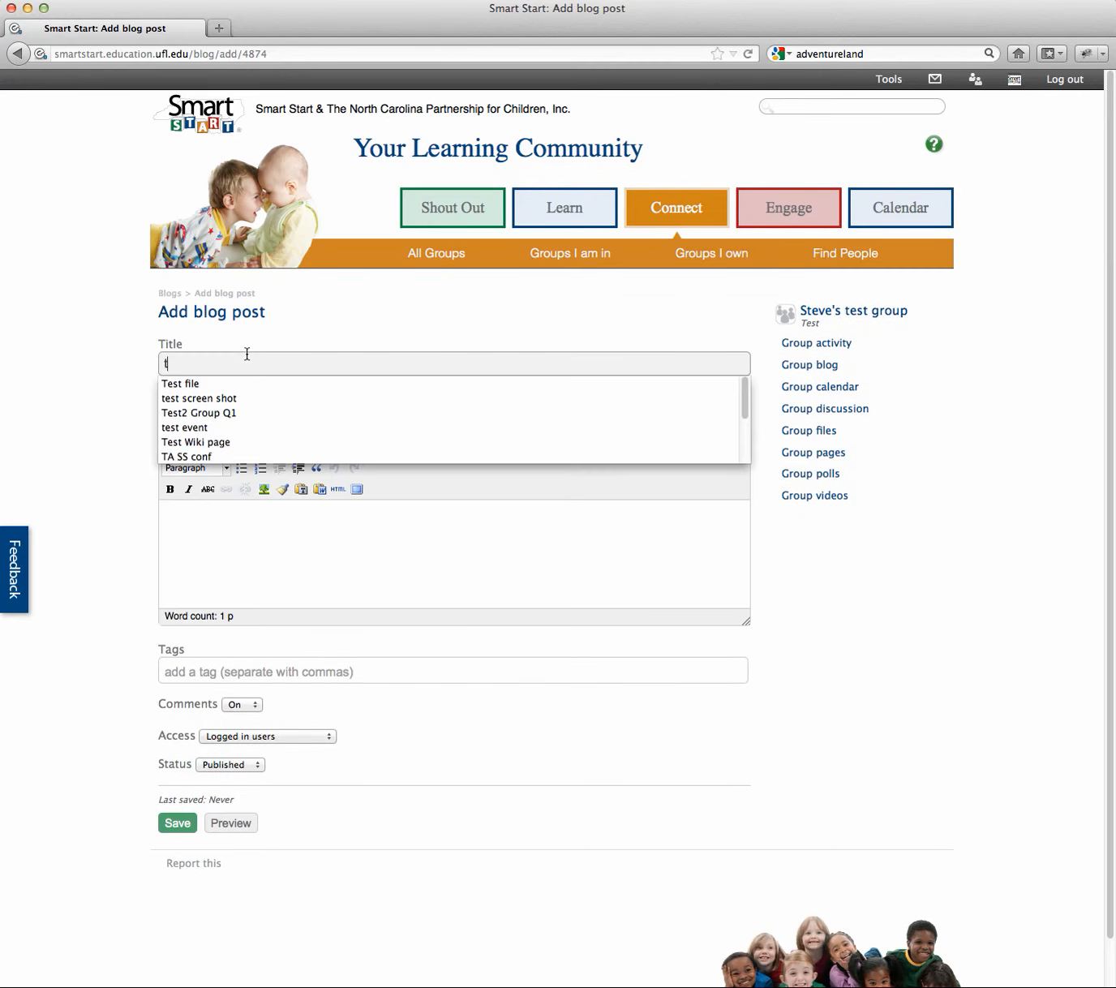
pyautogui.write('est')
pyautogui.click(429, 545)
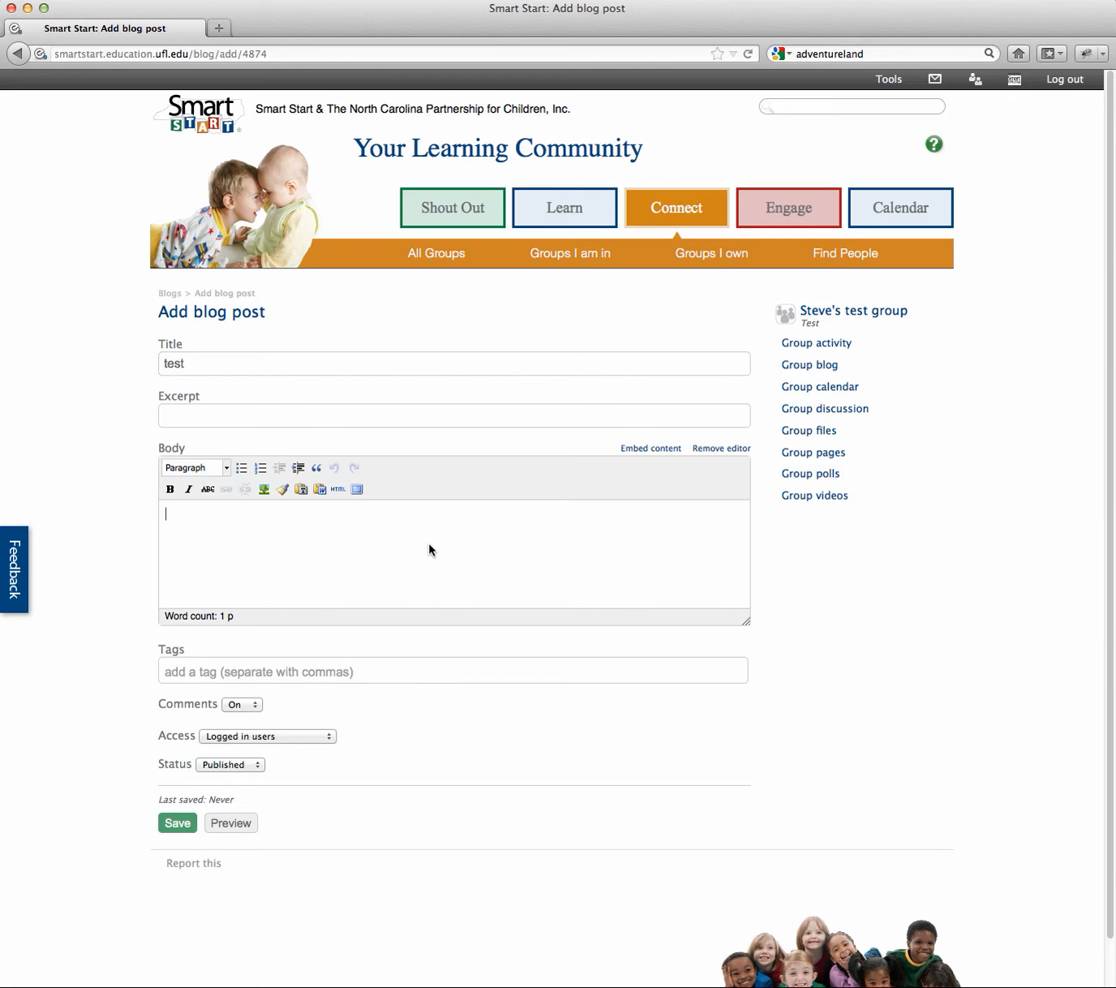
pyautogui.click(284, 415)
pyautogui.click(338, 586)
pyautogui.write('test')
pyautogui.click(187, 829)
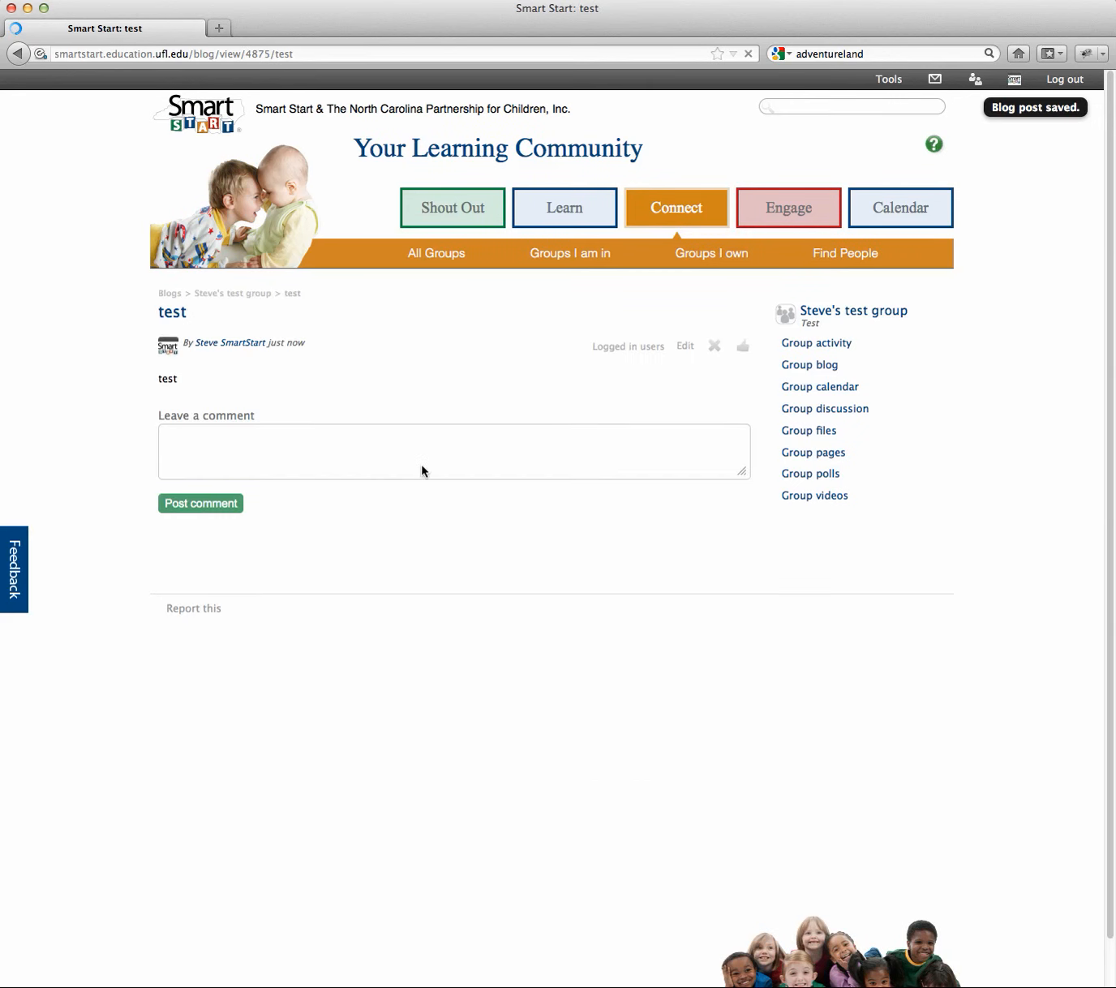
pyautogui.click(860, 319)
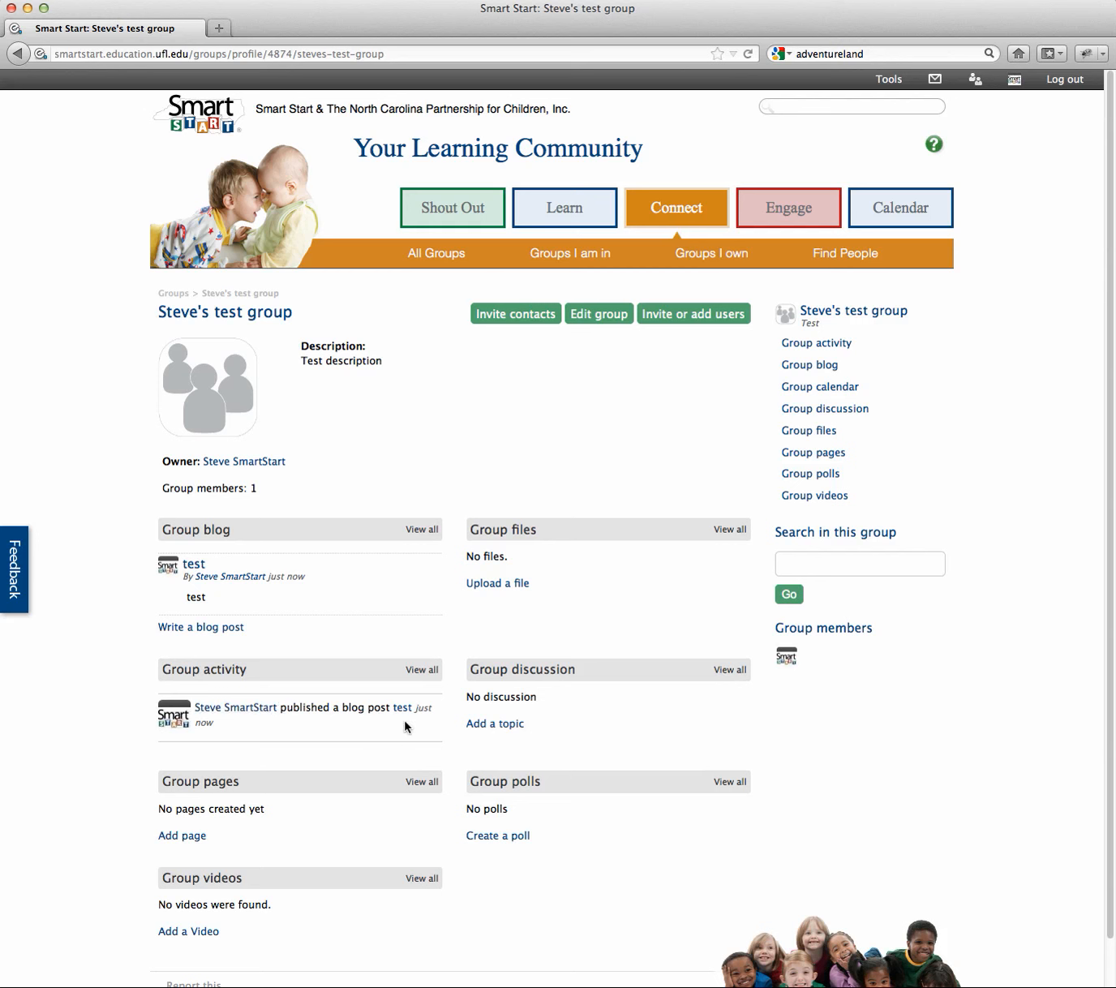
# Step: Publish a second post 'test 2' with body 'test' and return to the group profile
pyautogui.click(230, 631)
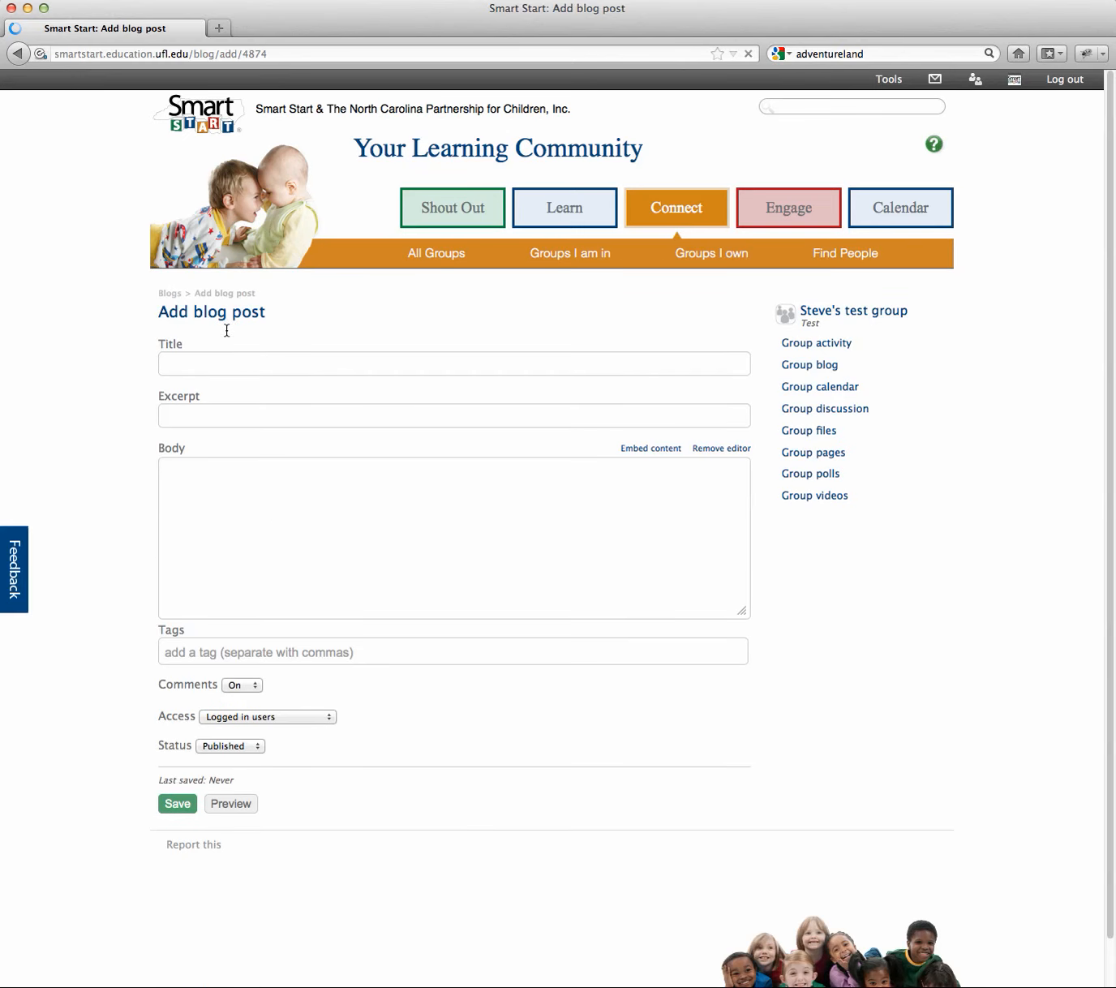
pyautogui.click(227, 365)
pyautogui.write('test 2')
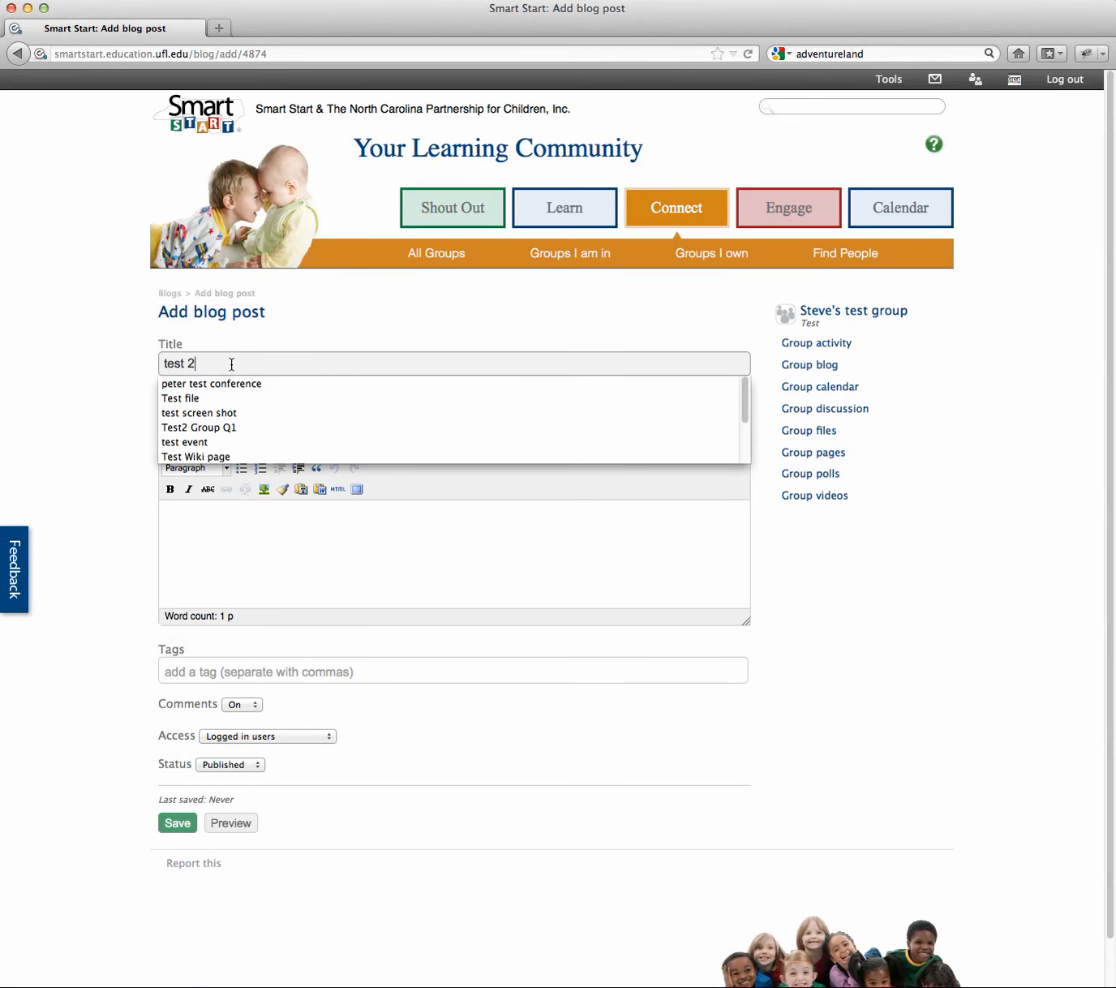
pyautogui.click(277, 526)
pyautogui.write('test')
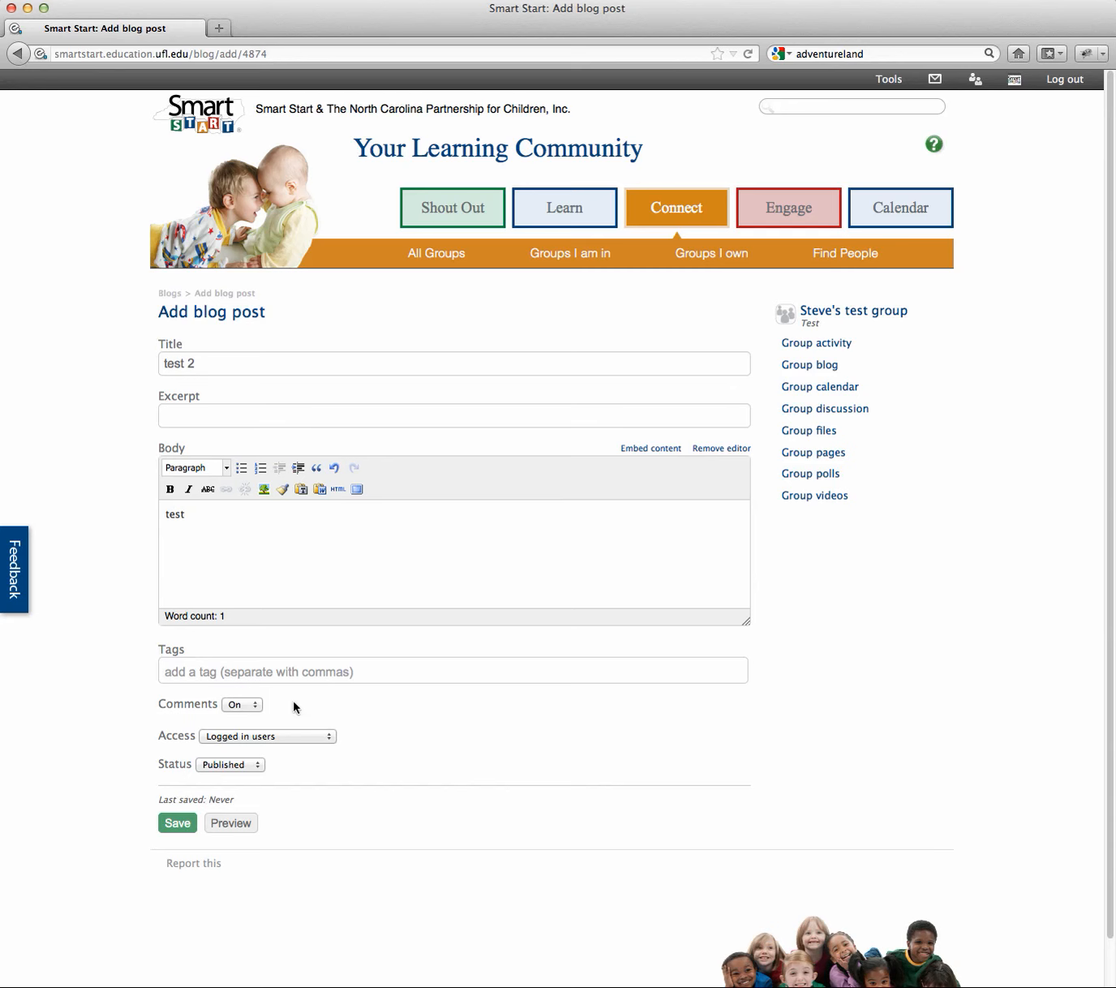
pyautogui.click(180, 824)
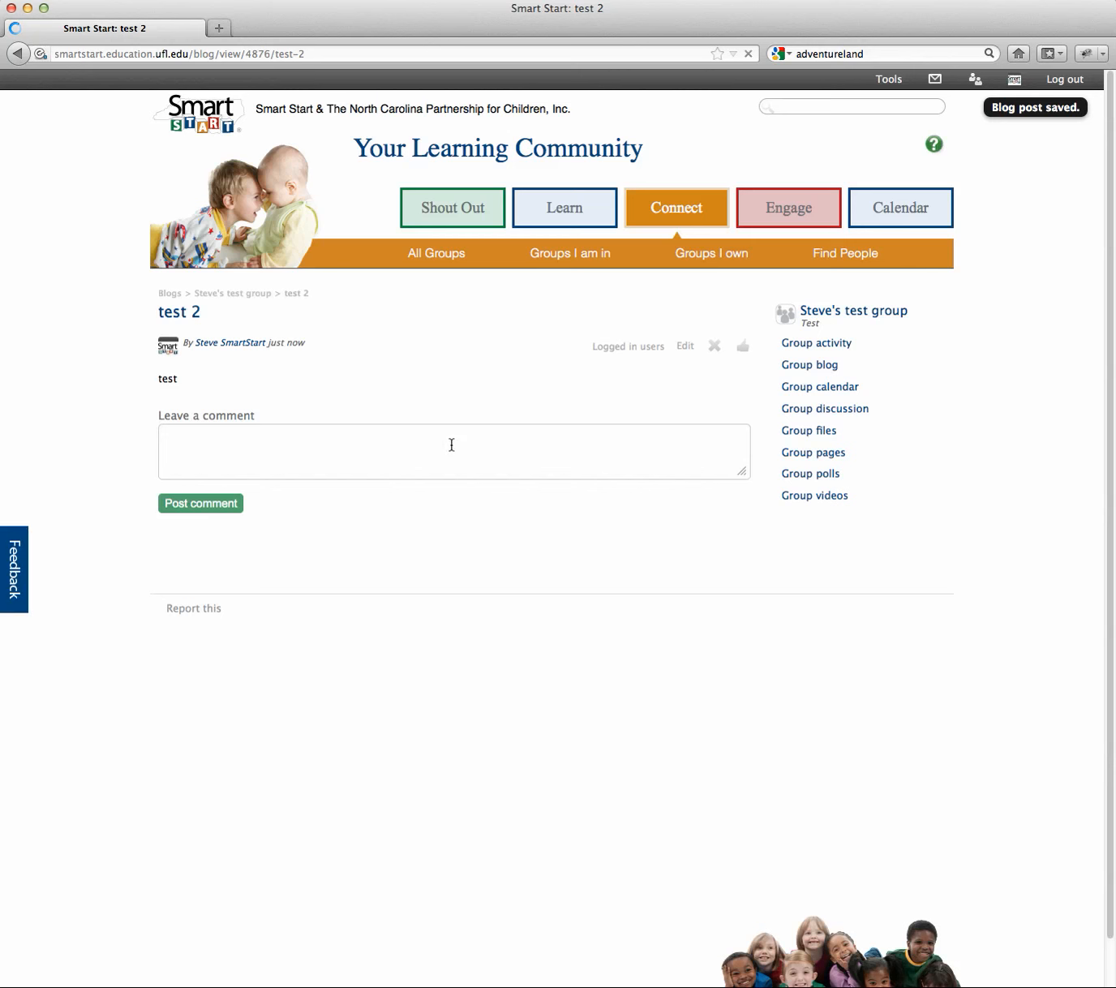
pyautogui.click(865, 318)
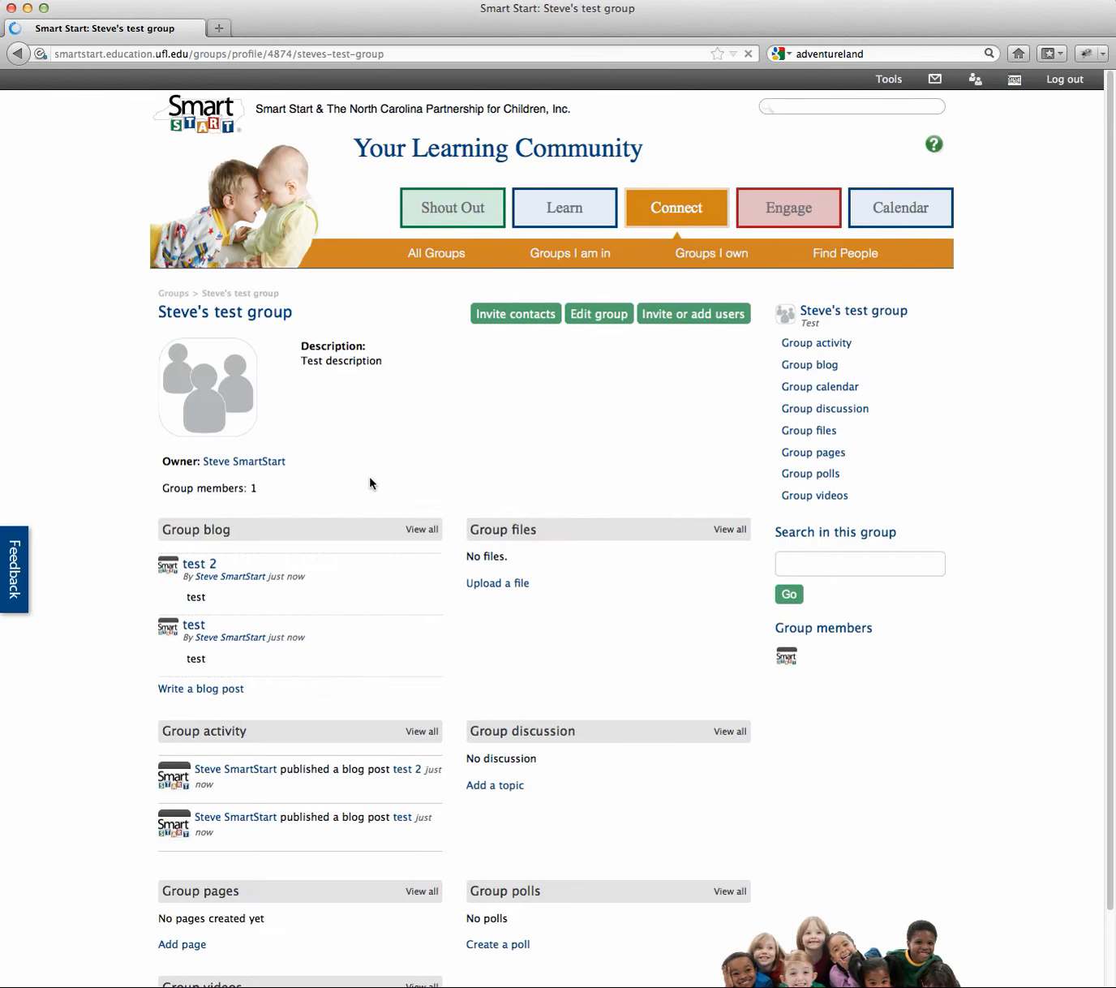
pyautogui.scroll(-1, 290, 543)
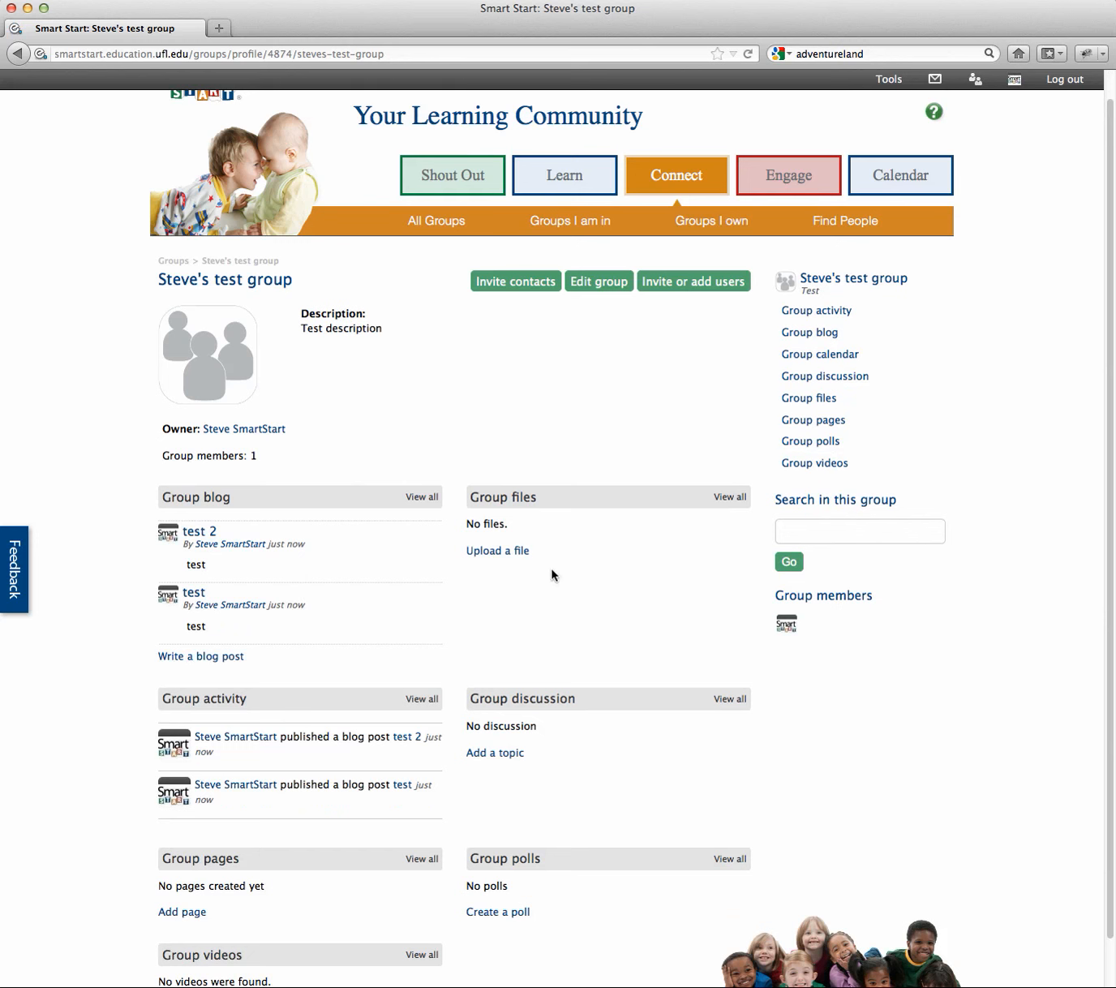
pyautogui.scroll(-2, 657, 530)
pyautogui.scroll(-2, 682, 618)
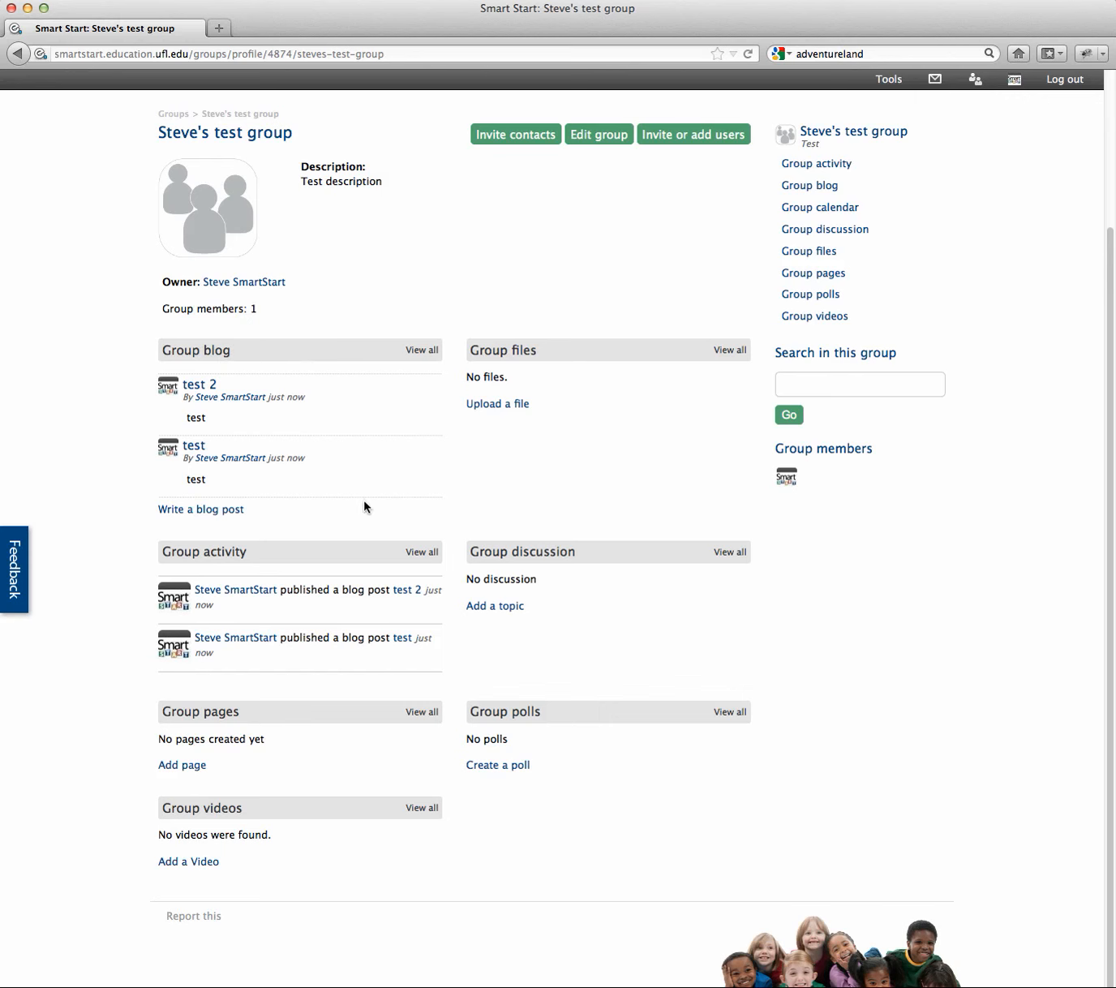
# Step: Turn on widget management in the group settings and save them
pyautogui.click(599, 136)
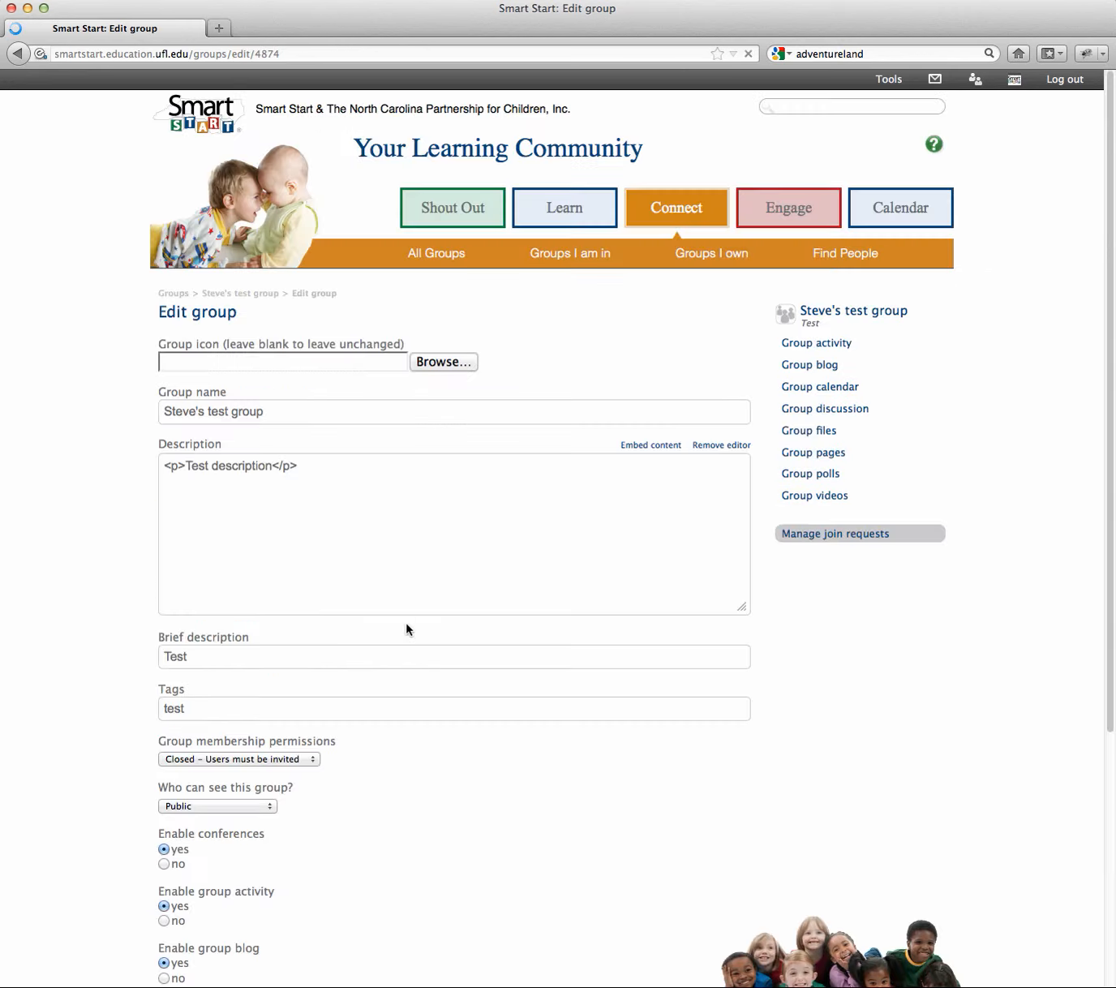
pyautogui.scroll(-10, 447, 528)
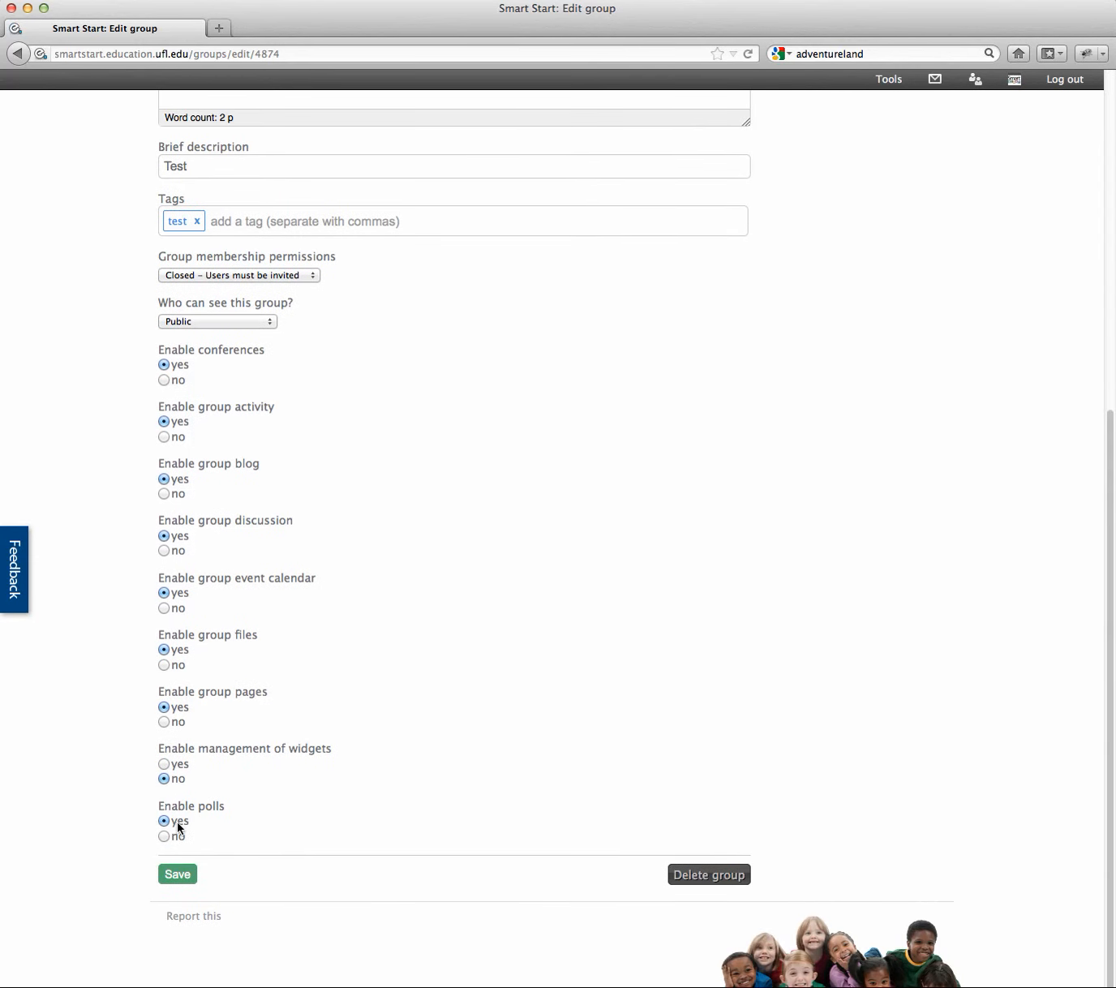
pyautogui.click(165, 764)
pyautogui.click(180, 879)
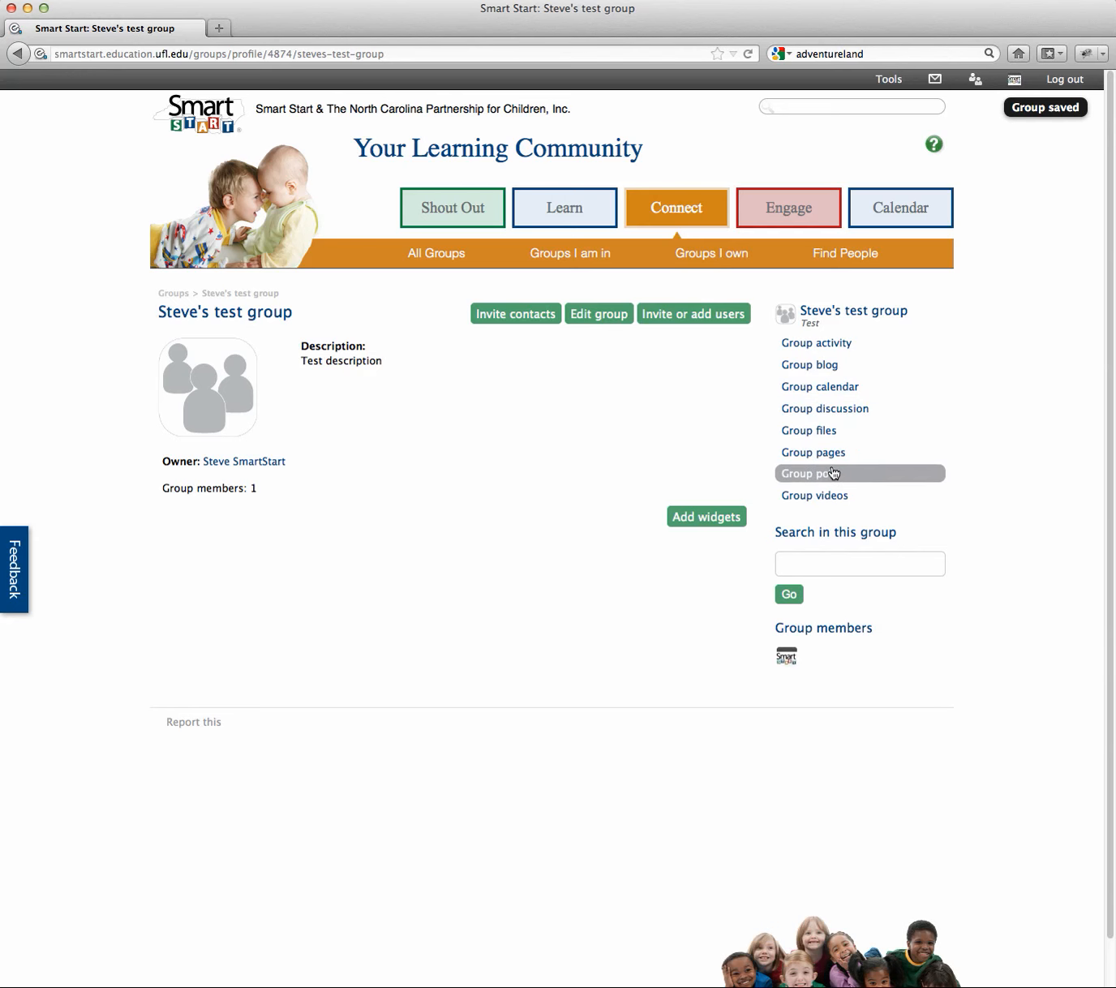
pyautogui.click(834, 370)
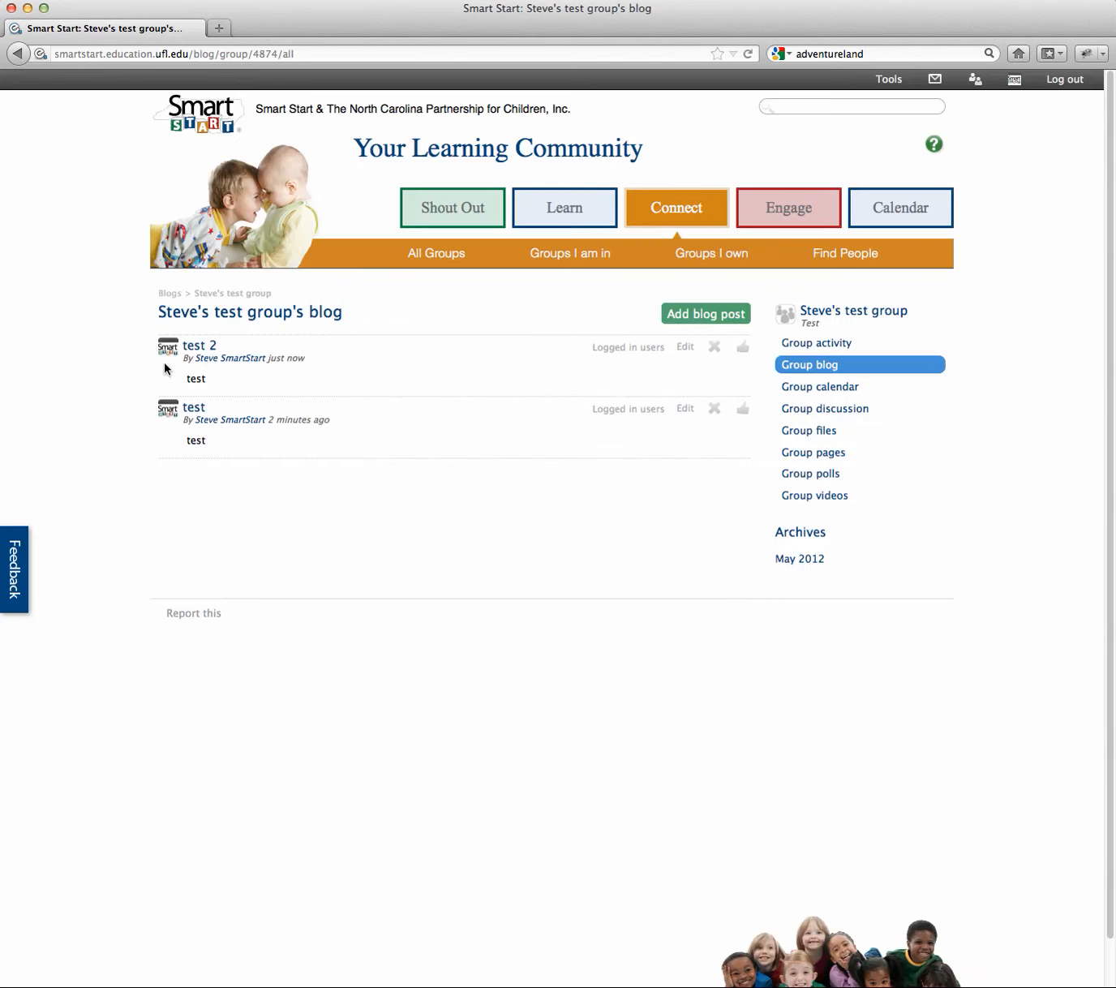
pyautogui.click(17, 53)
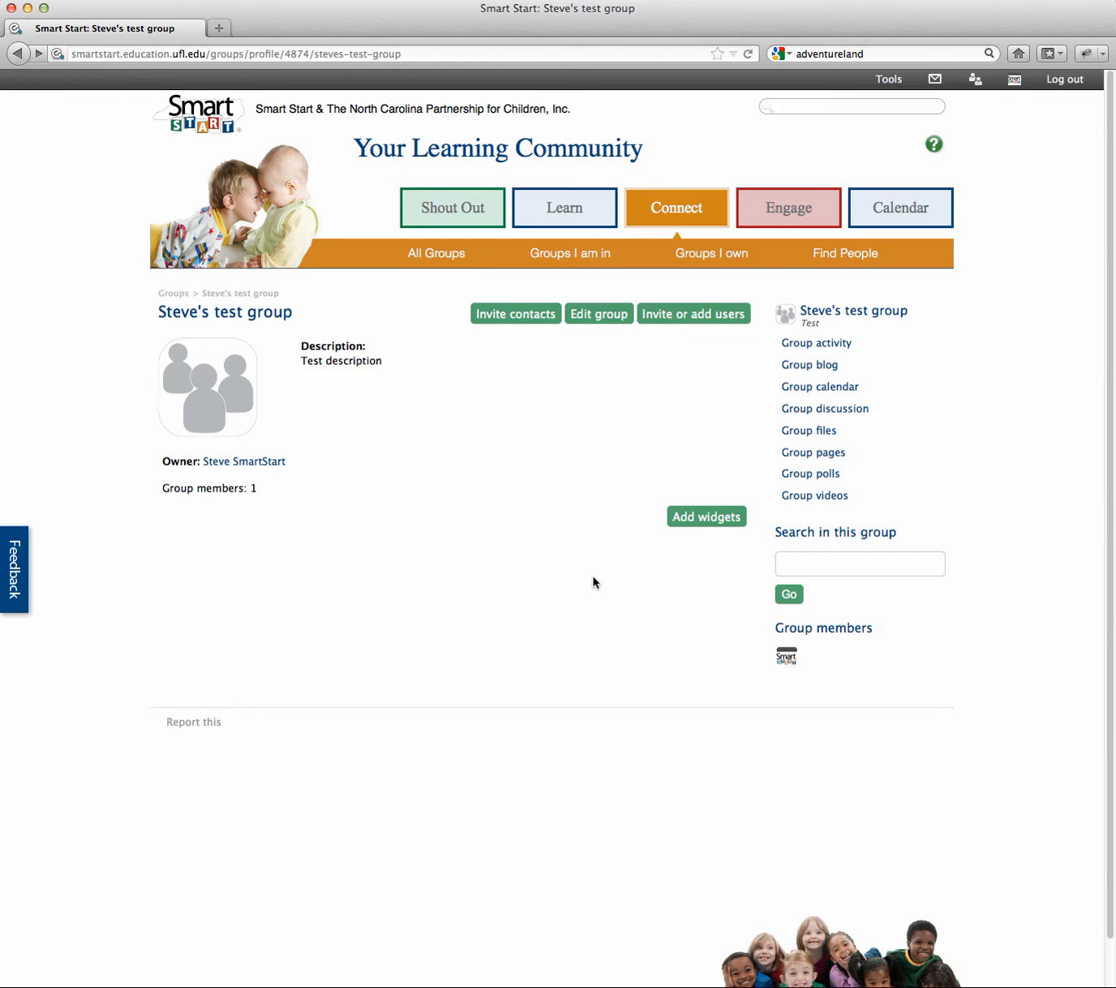
# Step: Add the Blogs and Group files widgets, placing both in the left column with Blogs below
pyautogui.click(730, 516)
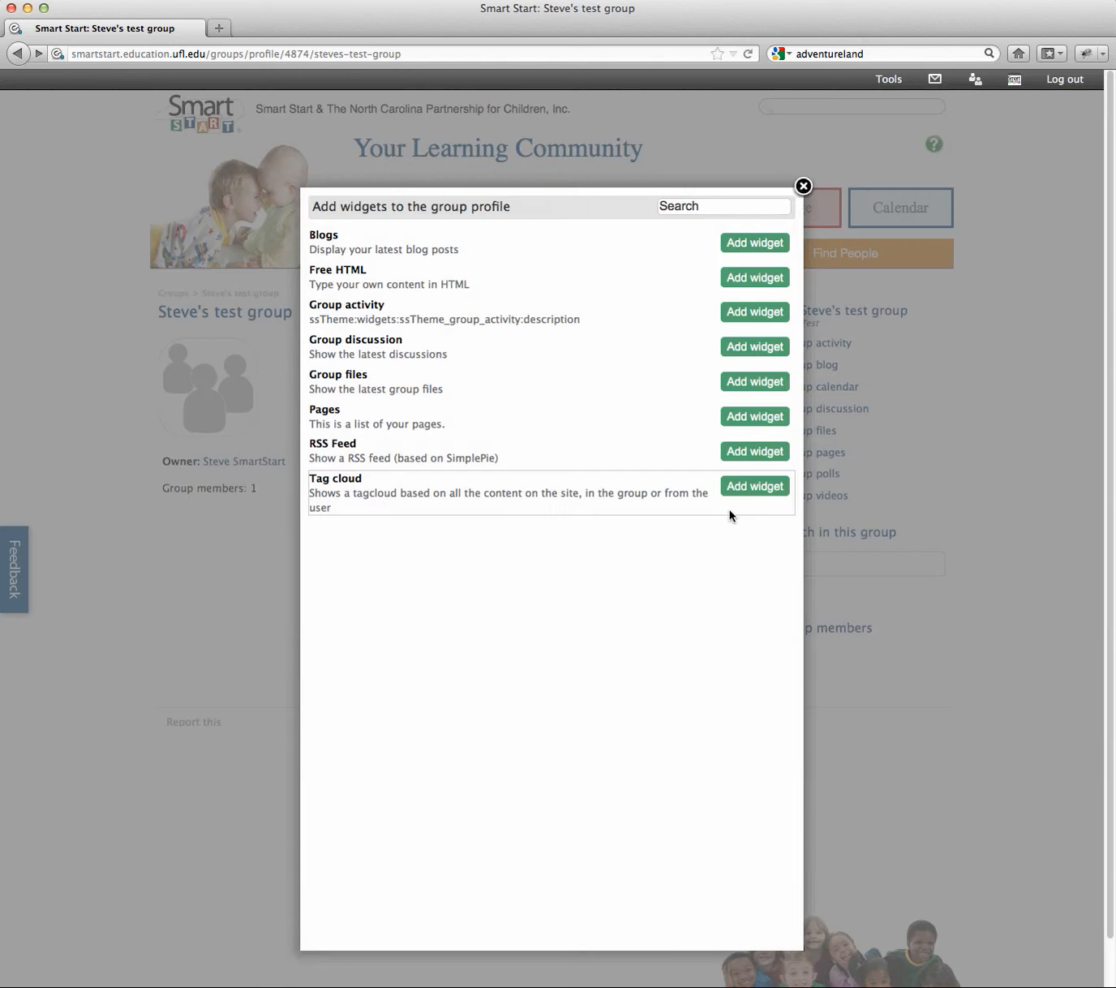
pyautogui.click(771, 245)
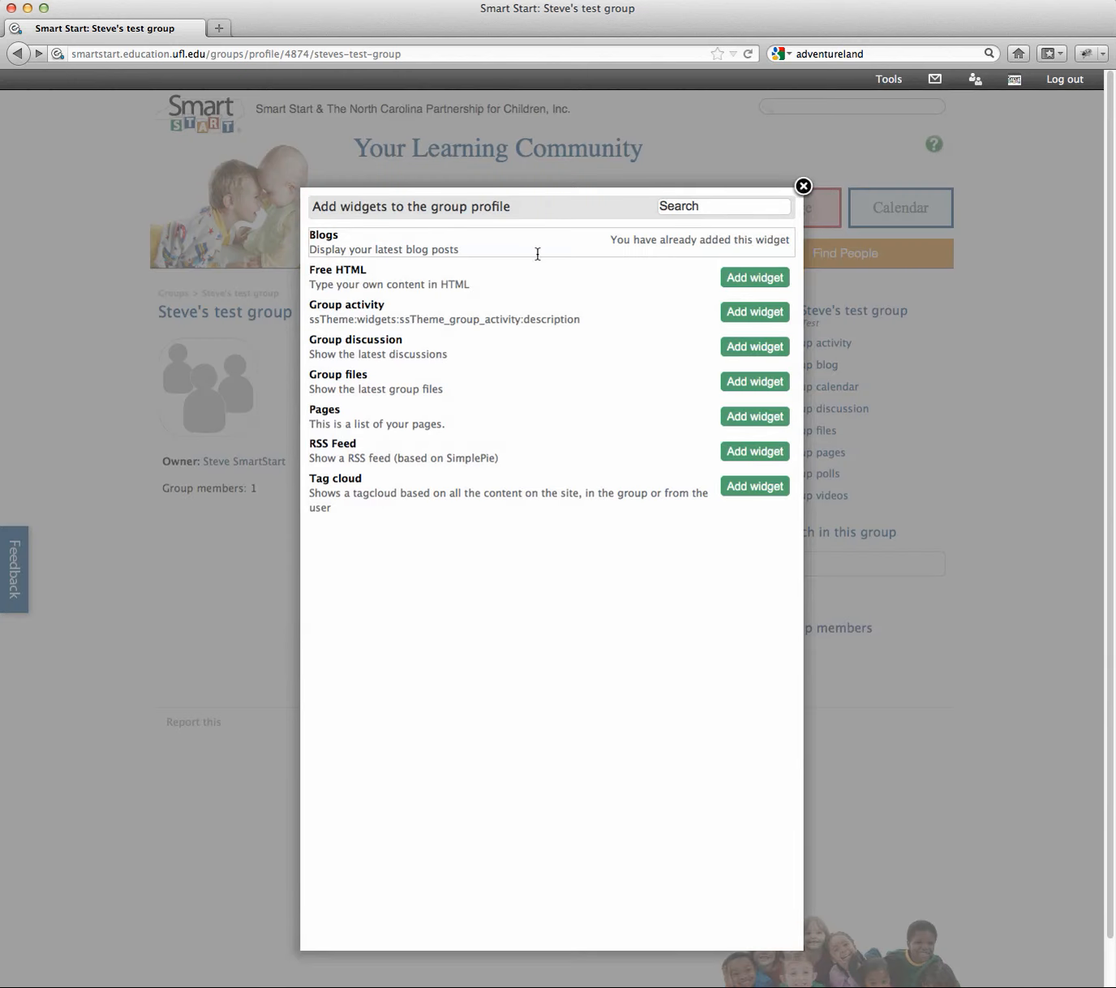
pyautogui.click(734, 381)
pyautogui.moveTo(870, 83)
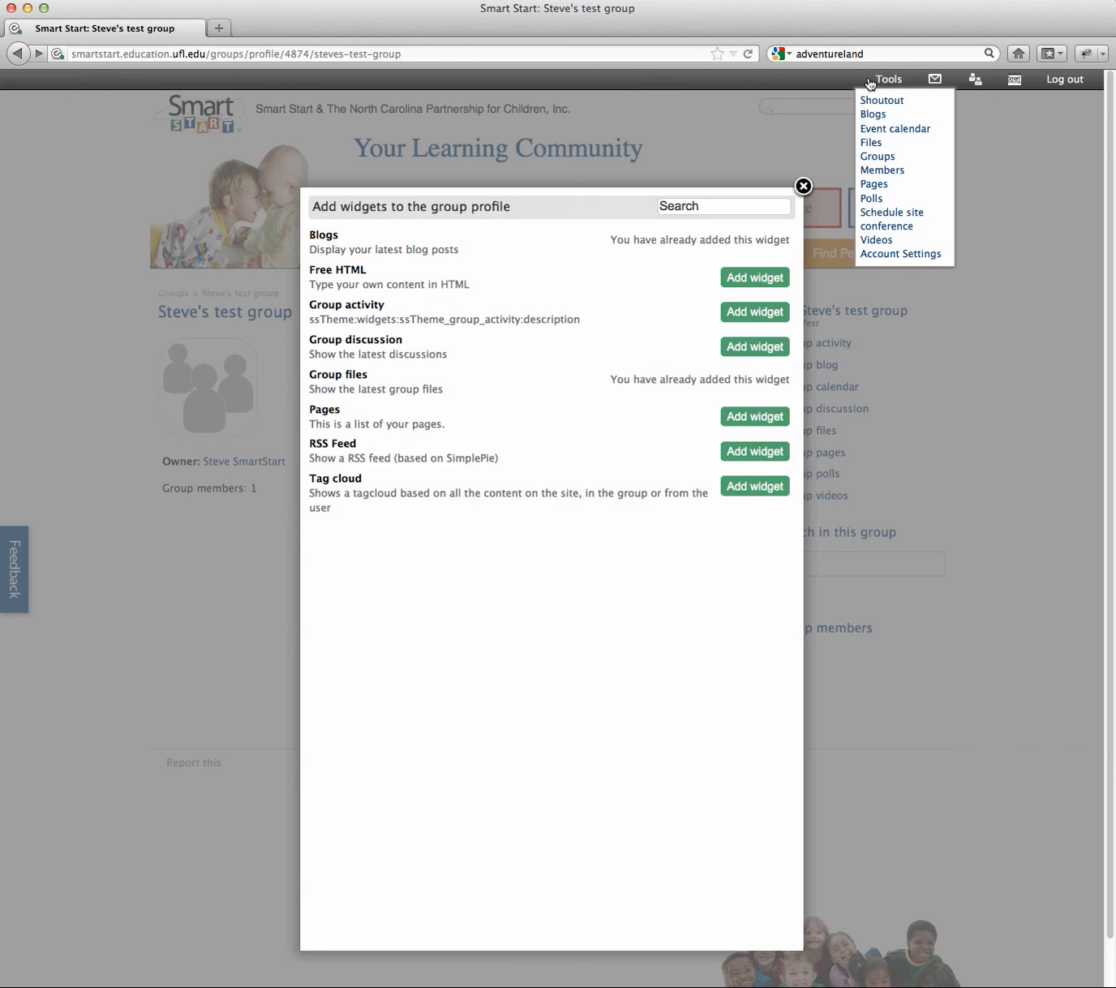
pyautogui.click(805, 186)
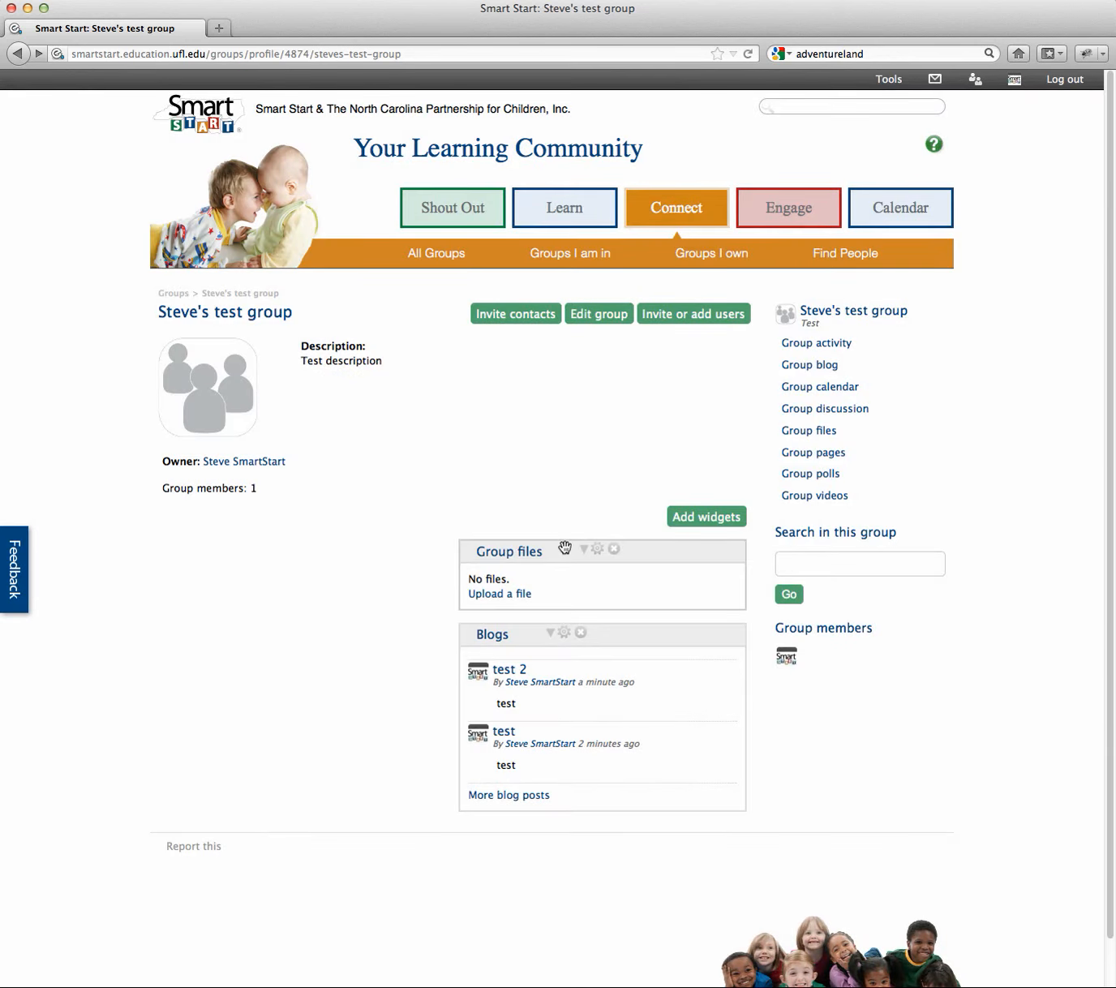
pyautogui.moveTo(565, 548); pyautogui.dragTo(276, 548)
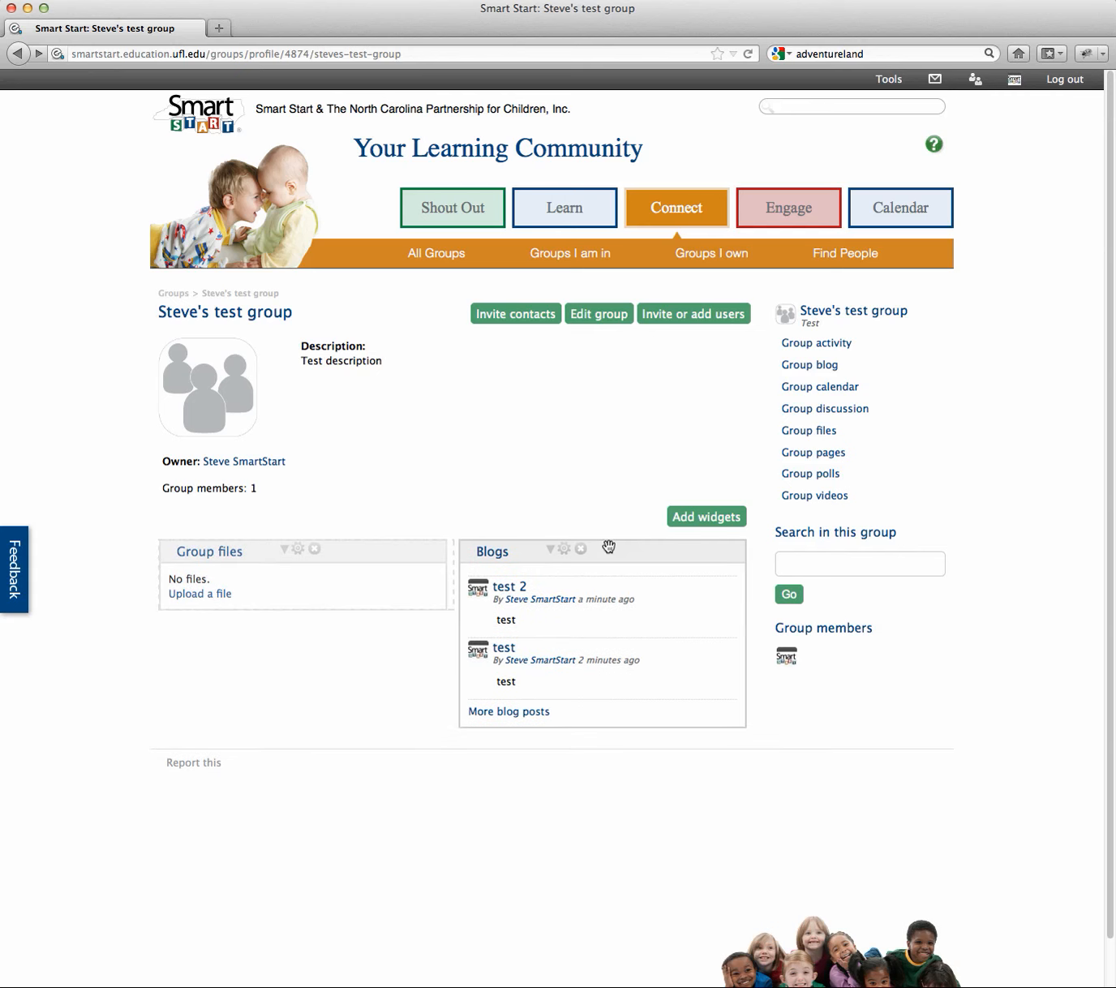
pyautogui.moveTo(631, 545); pyautogui.dragTo(345, 620)
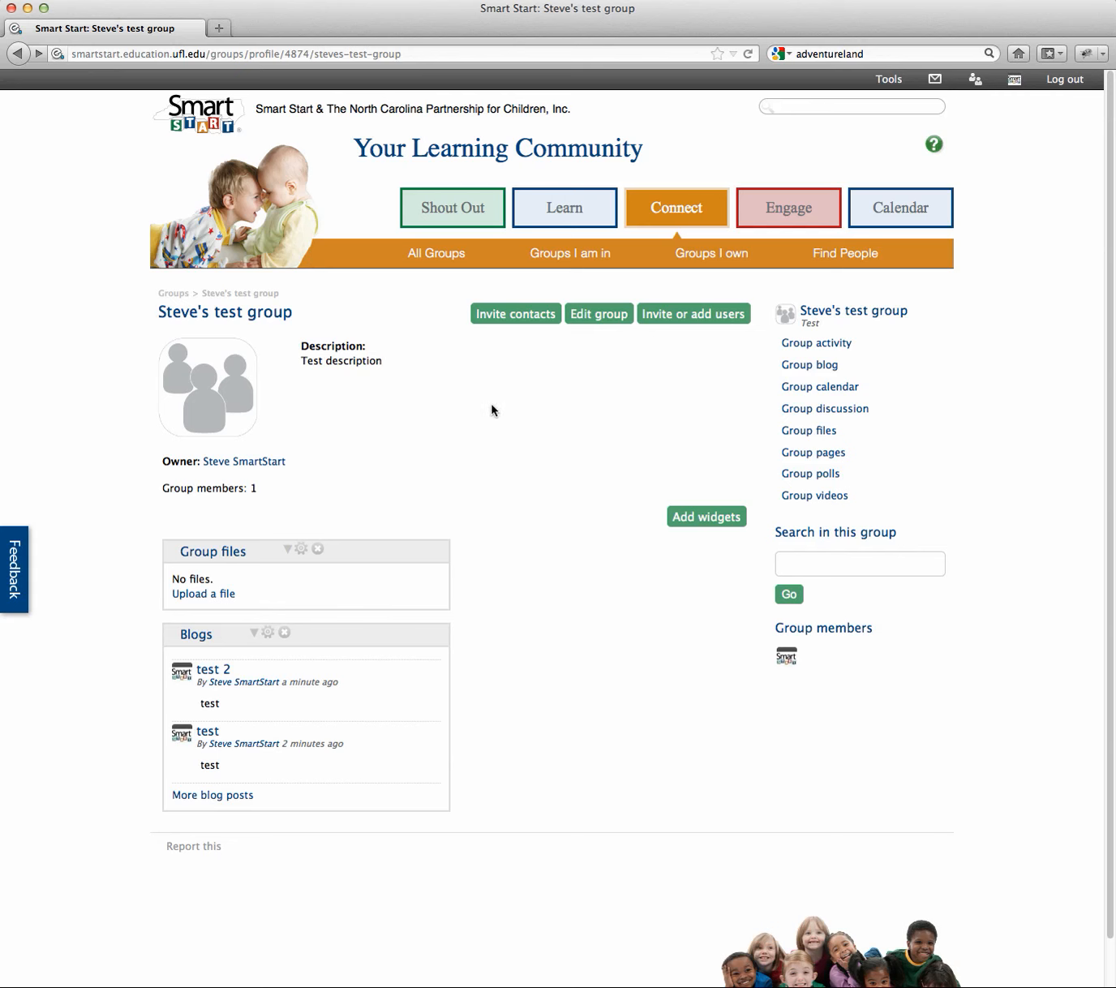
# Step: Bring up the group's Invite or add users form
pyautogui.click(424, 50)
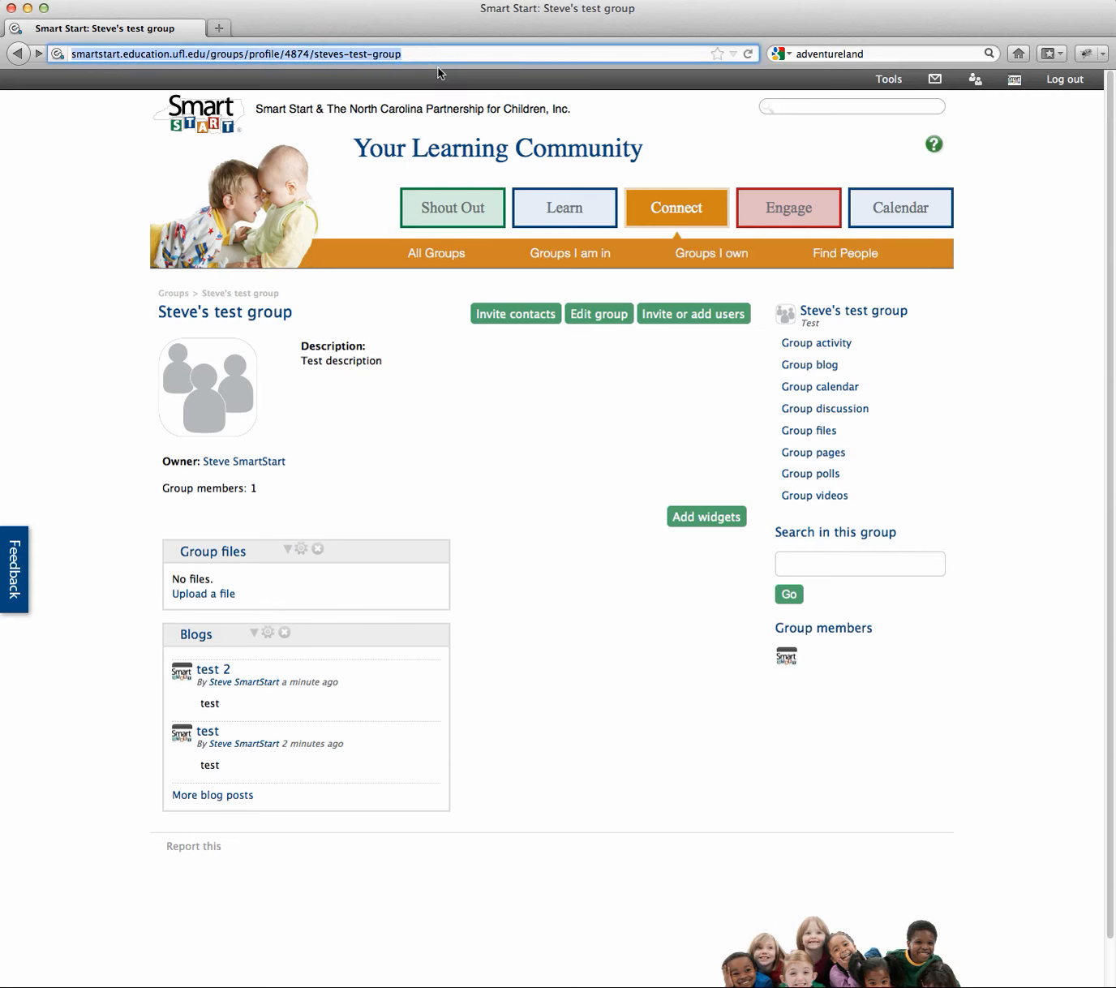
pyautogui.click(480, 55)
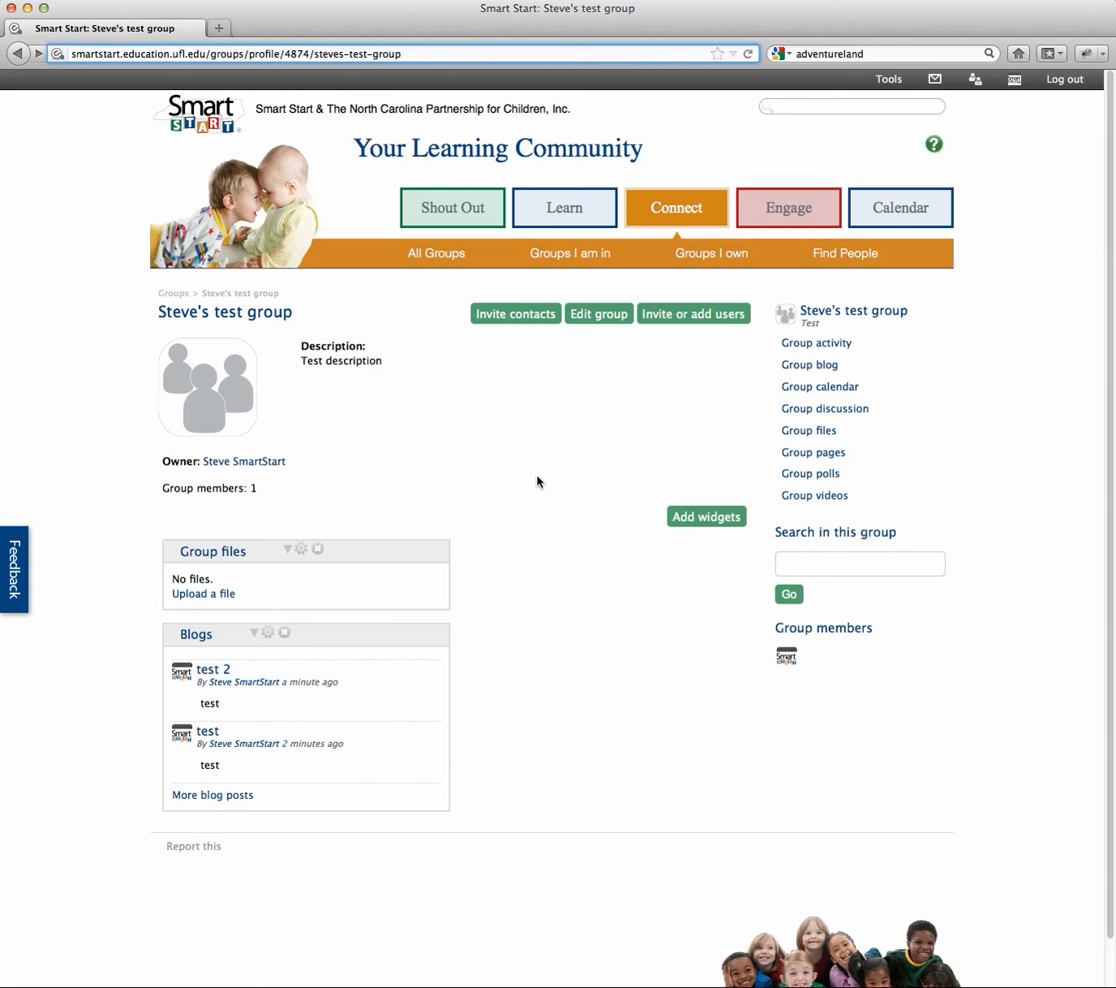
pyautogui.click(716, 316)
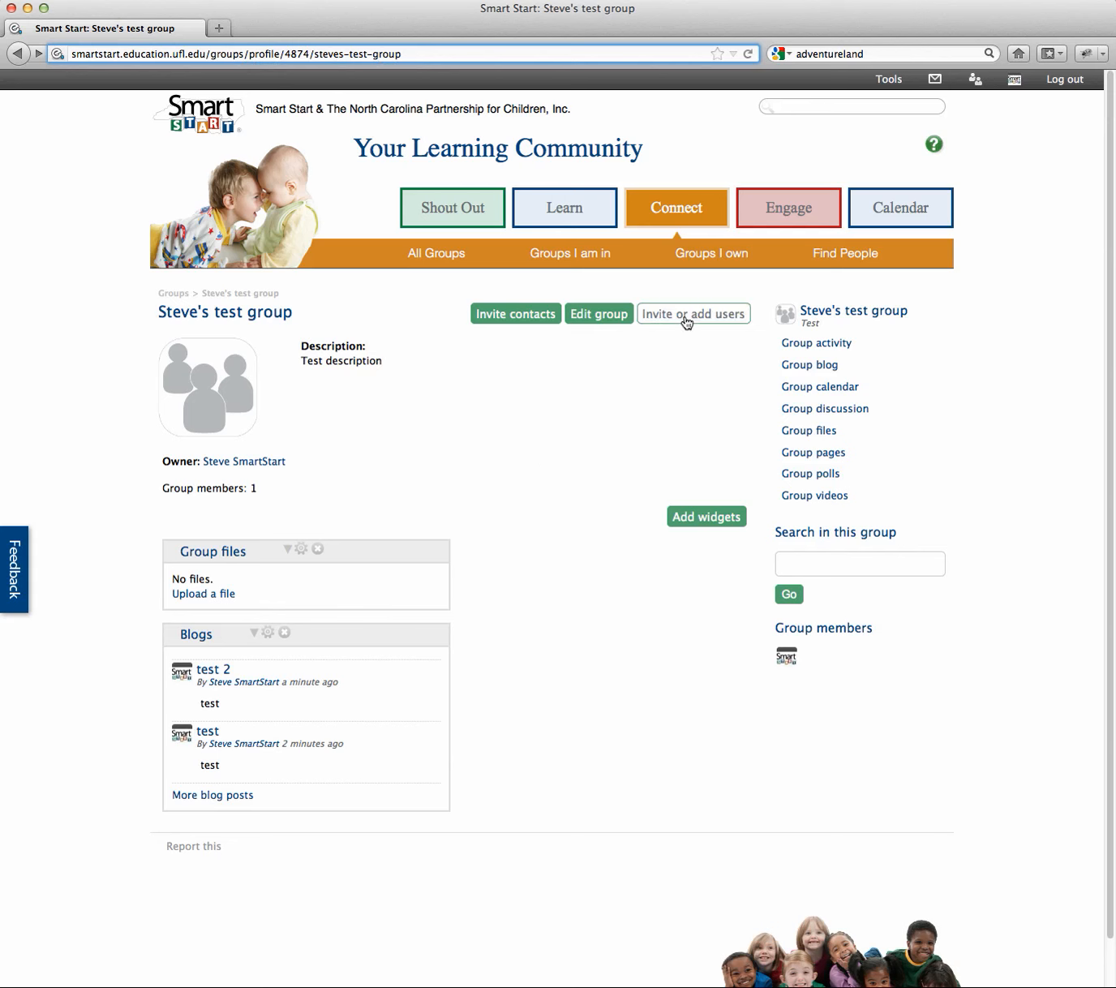
pyautogui.click(686, 323)
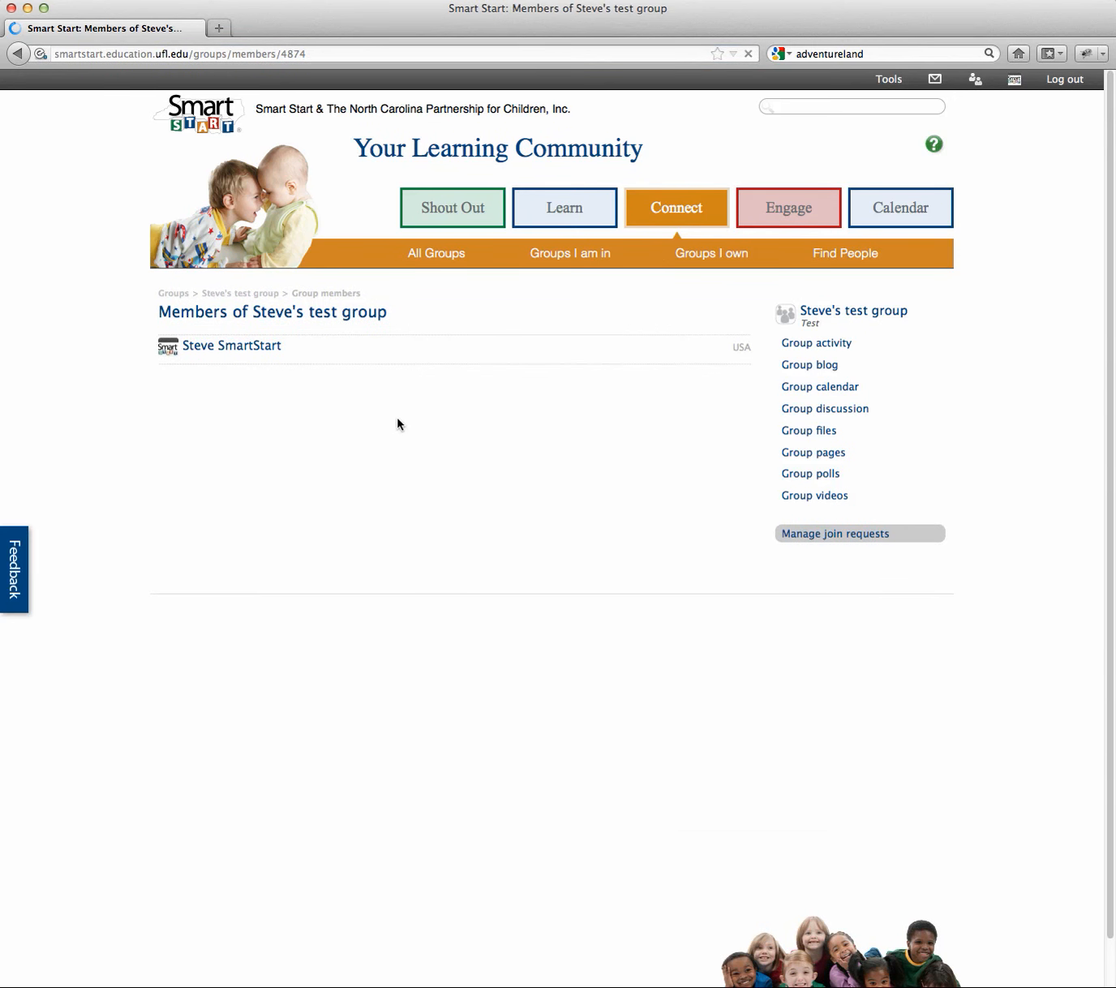
# Step: Invite a user, found by their name in the suggestions, to join the test group
pyautogui.click(251, 400)
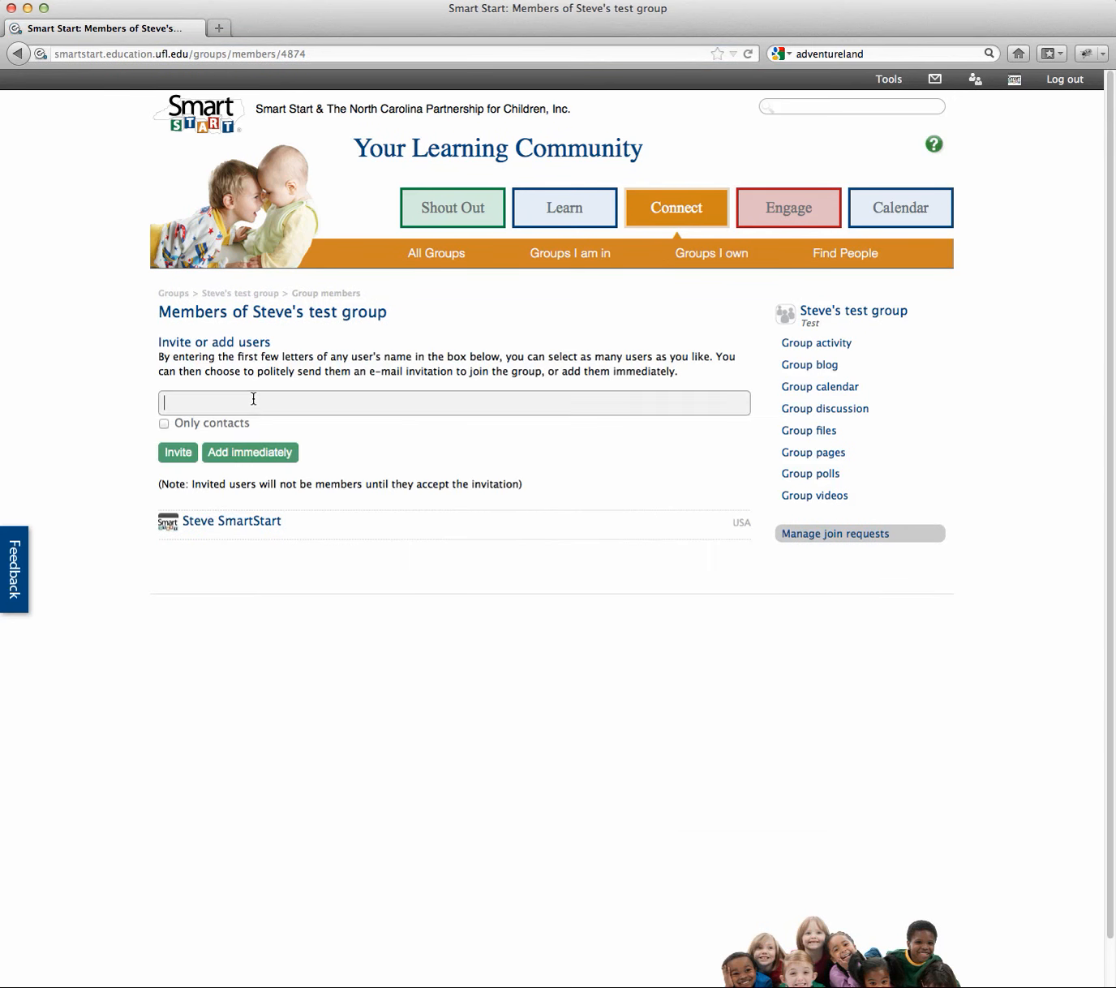
pyautogui.write('peter')
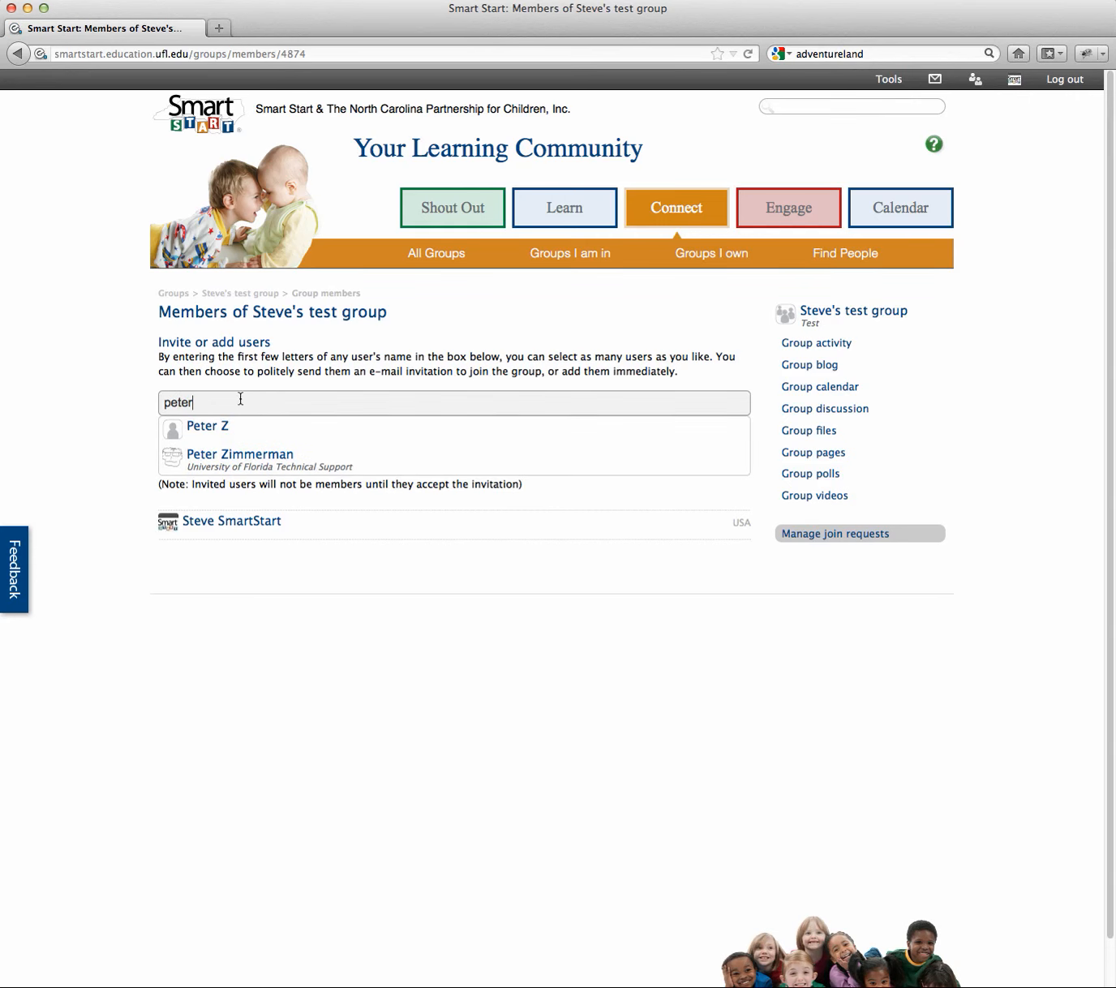
pyautogui.moveTo(207, 399); pyautogui.dragTo(161, 401)
pyautogui.click(226, 434)
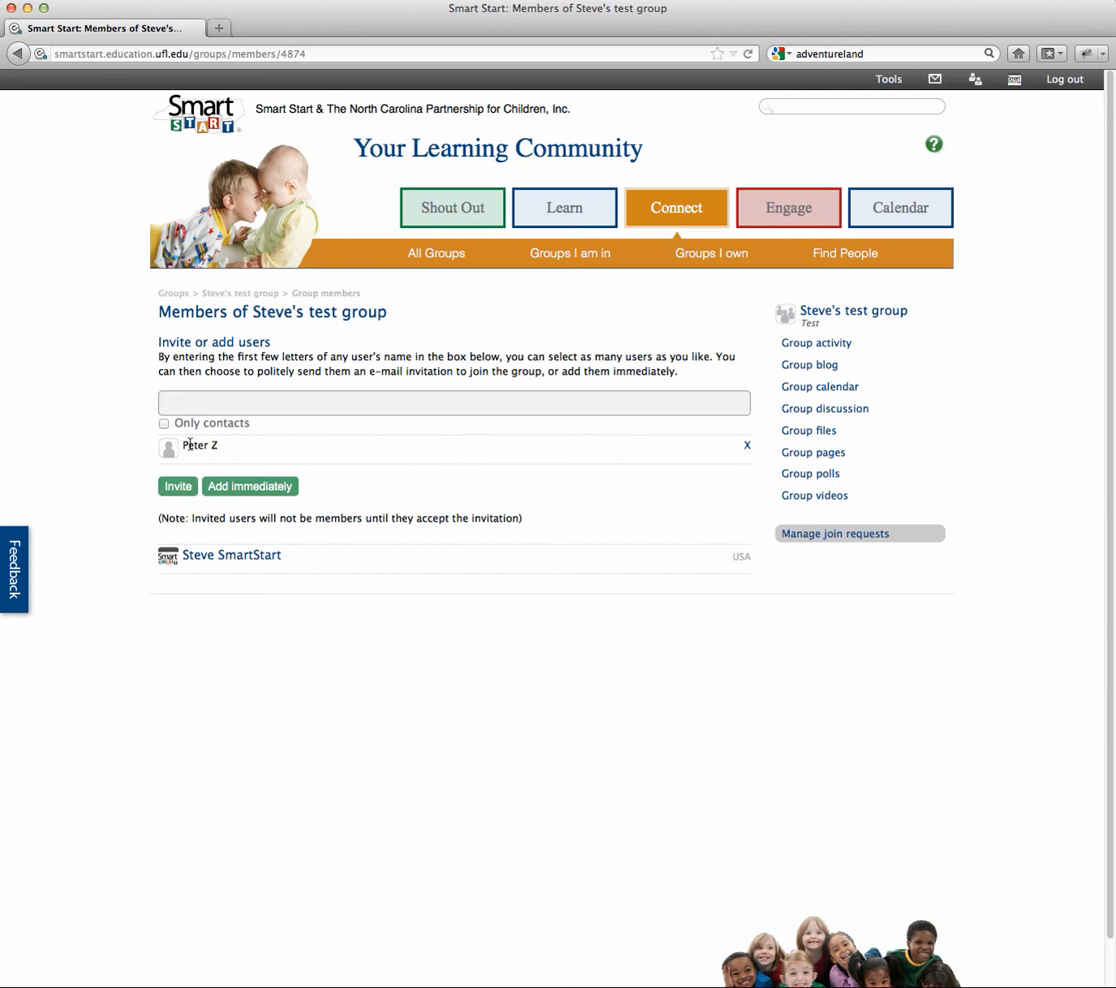
pyautogui.click(179, 487)
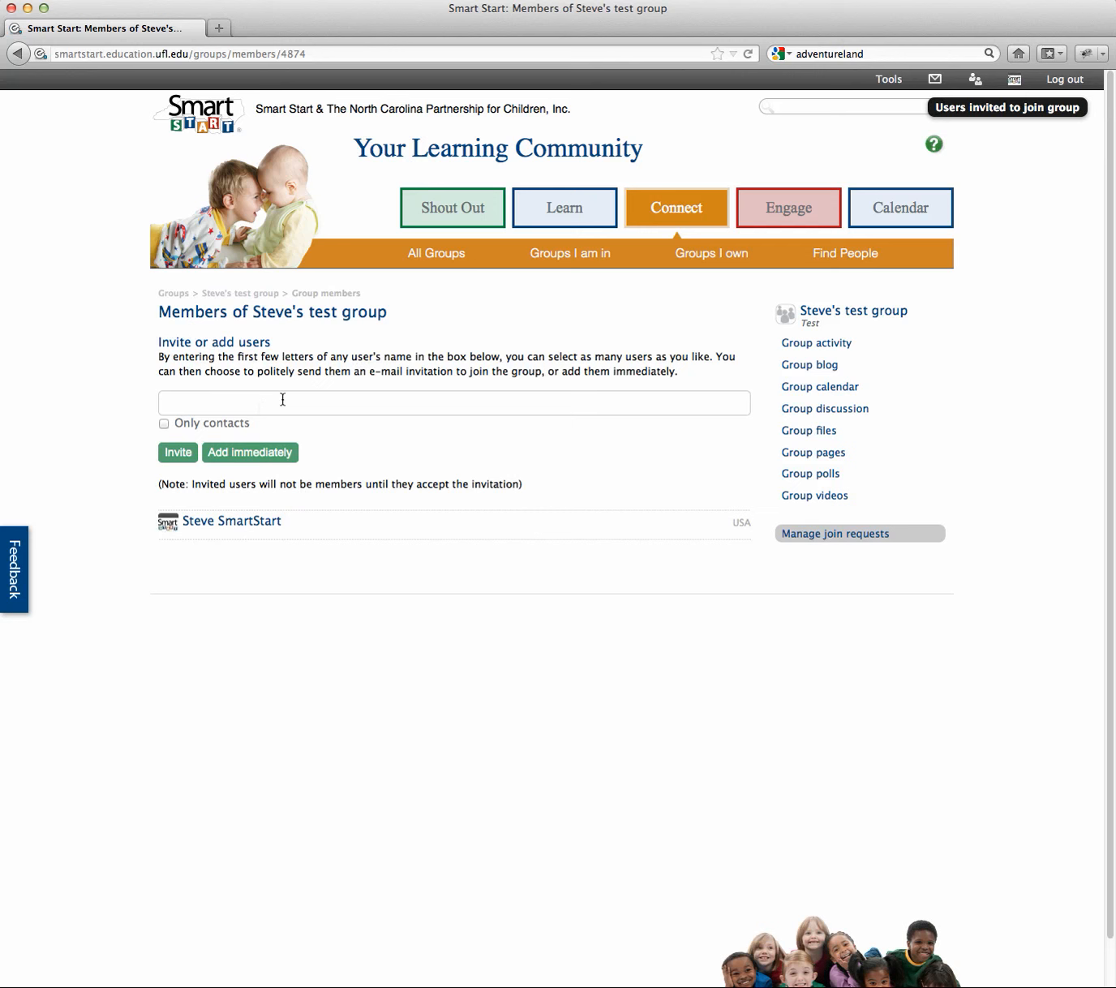
# Step: Visit the group owner's profile, return to the members page, then reopen Steve's test group profile
pyautogui.click(264, 525)
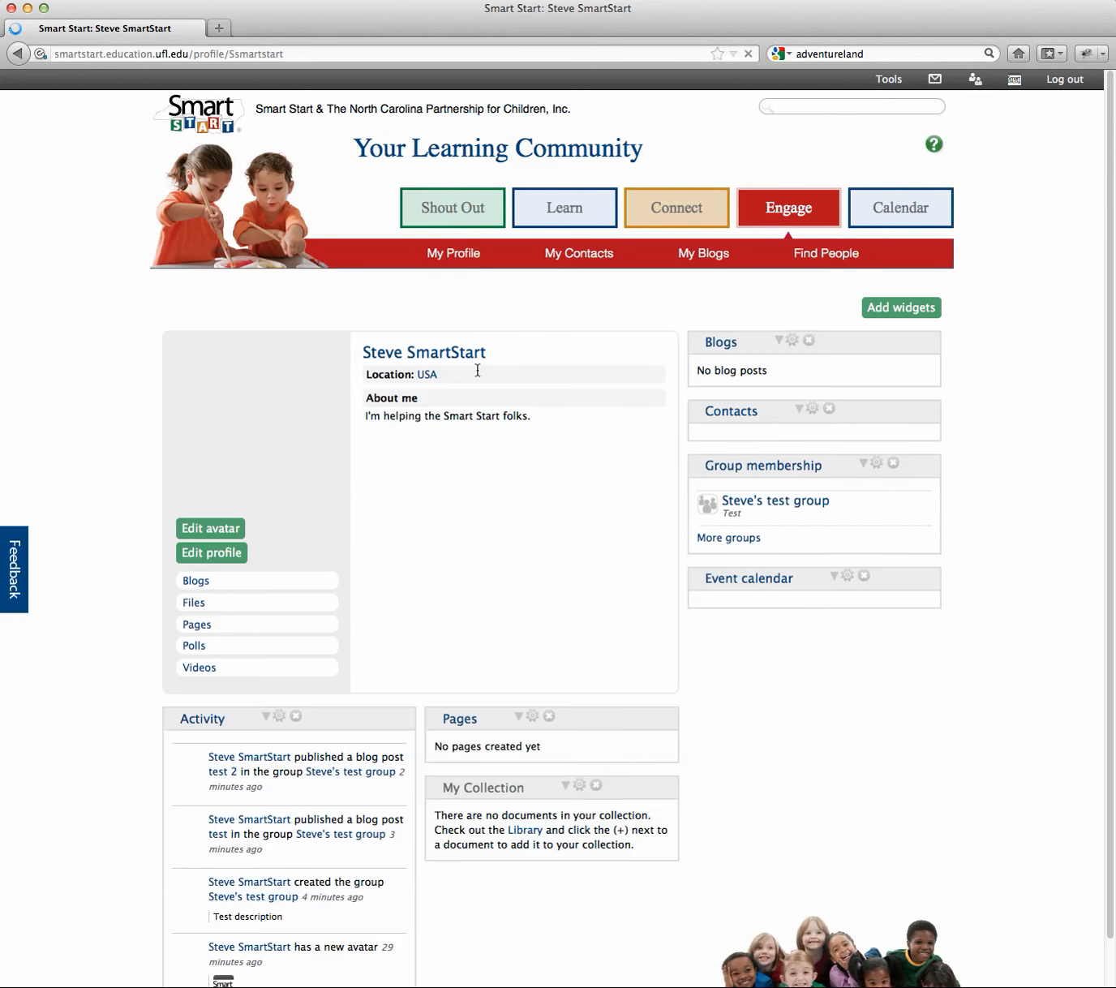
pyautogui.click(17, 53)
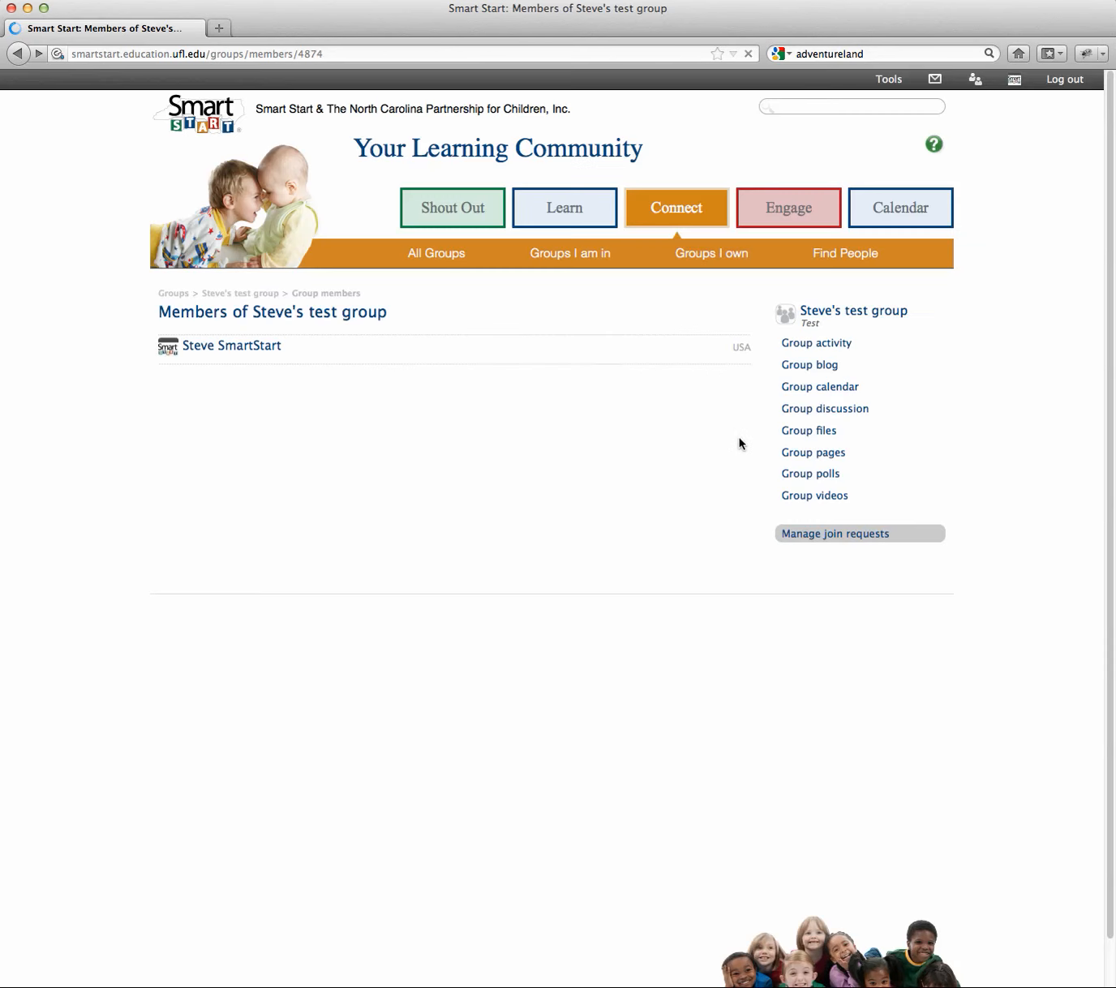
pyautogui.click(854, 316)
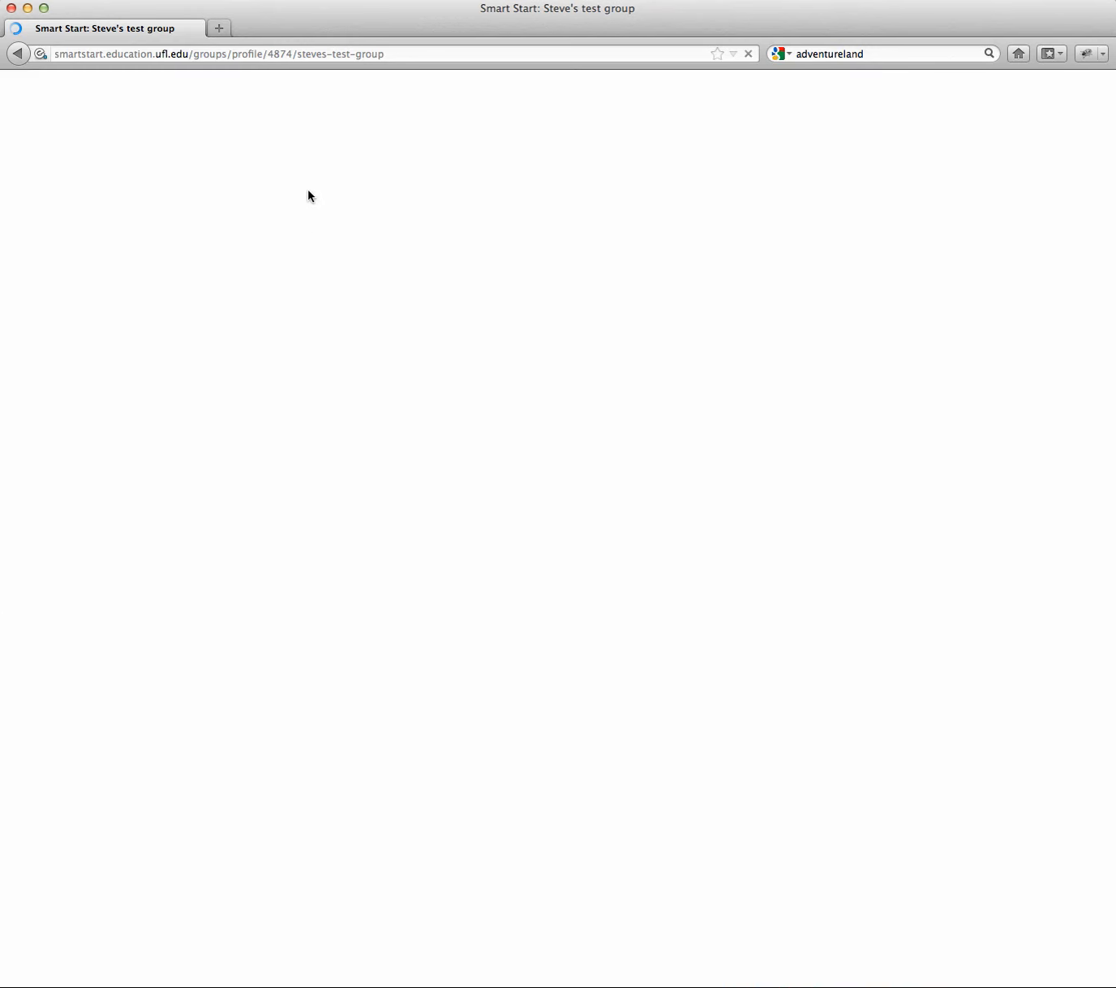
pyautogui.click(387, 52)
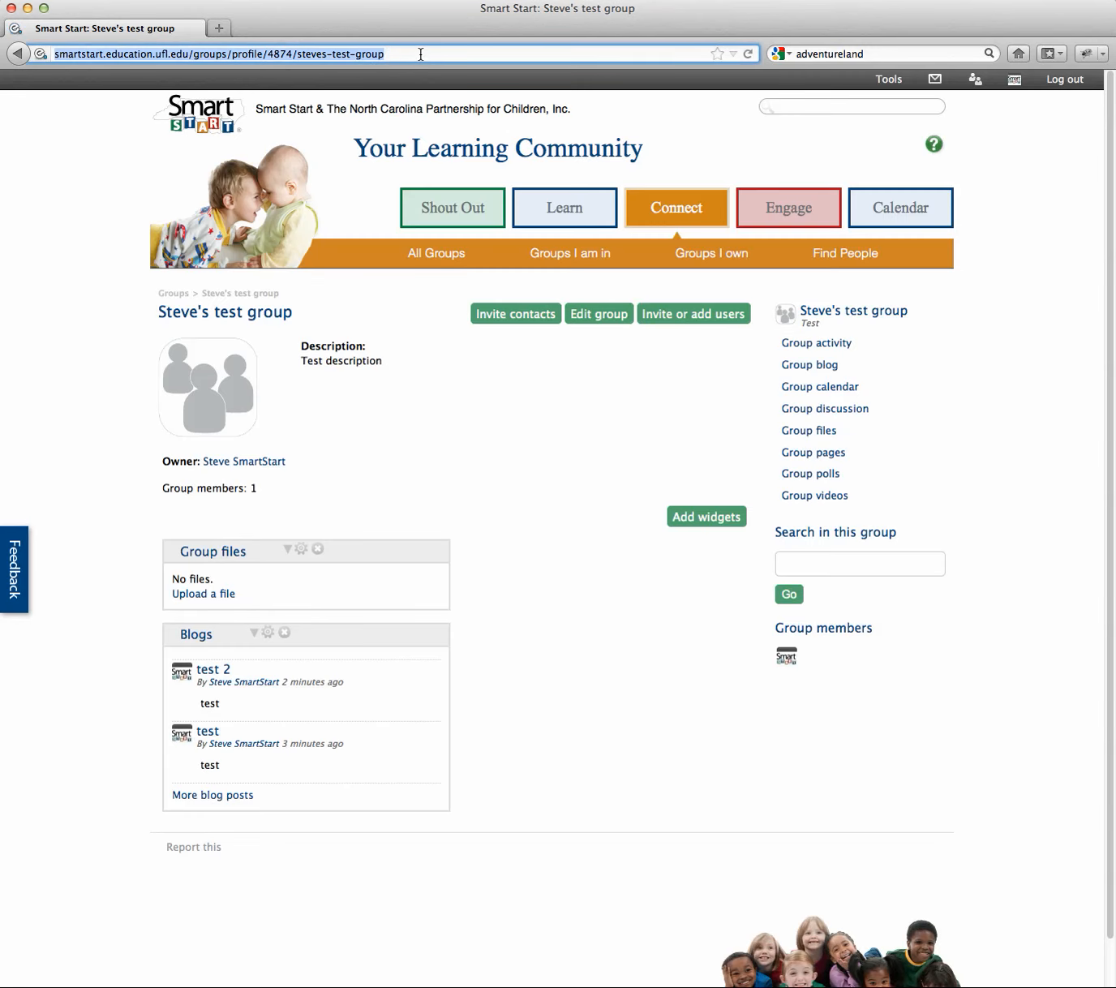
pyautogui.click(422, 56)
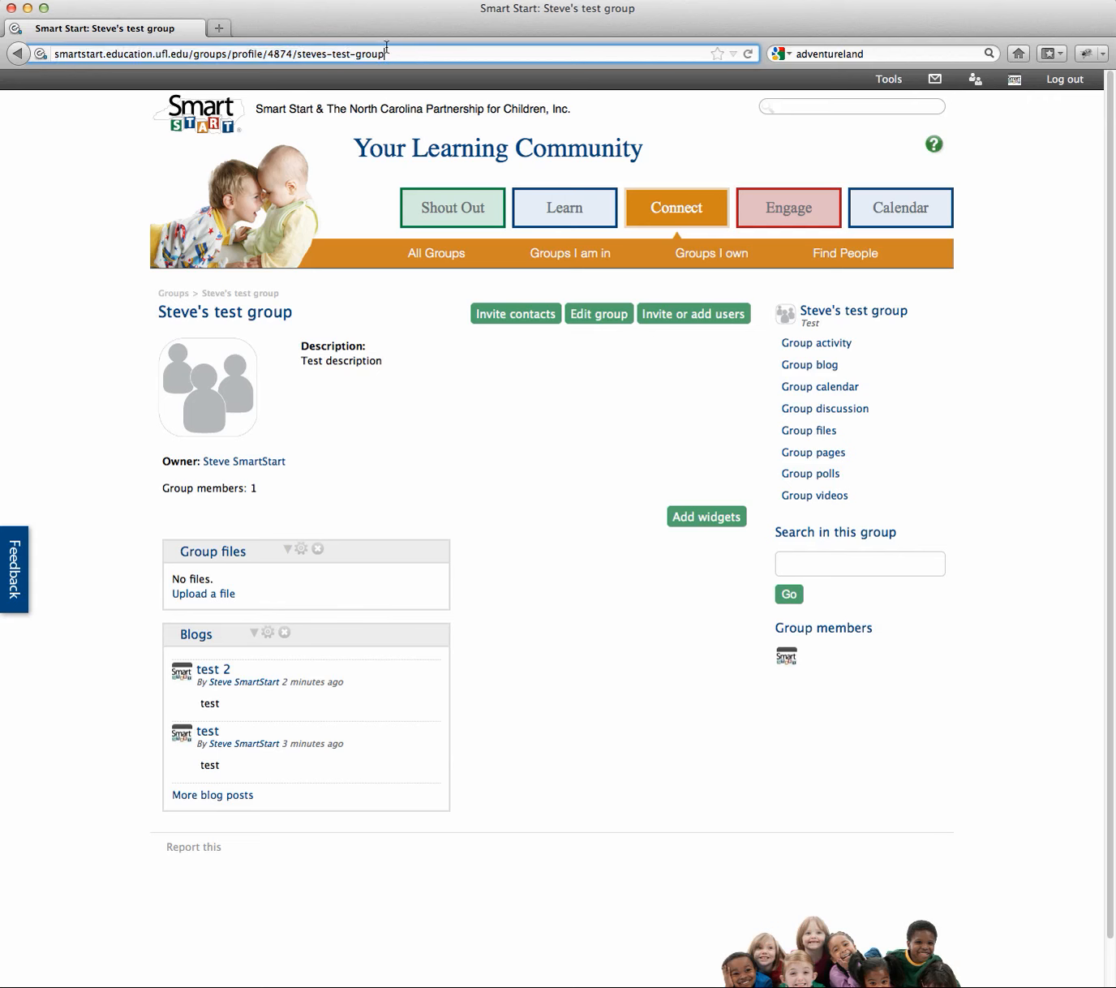
pyautogui.moveTo(386, 48); pyautogui.dragTo(53, 53)
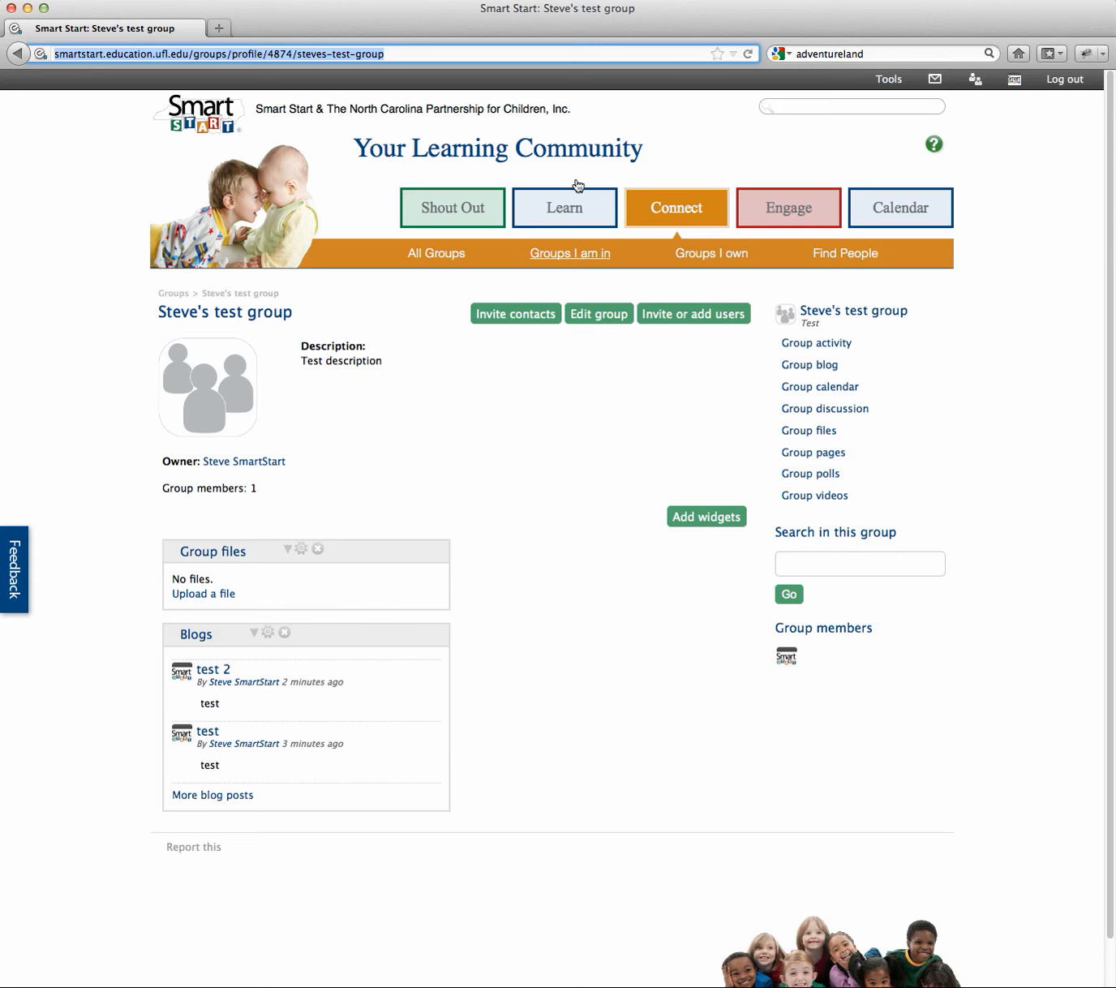
pyautogui.click(454, 52)
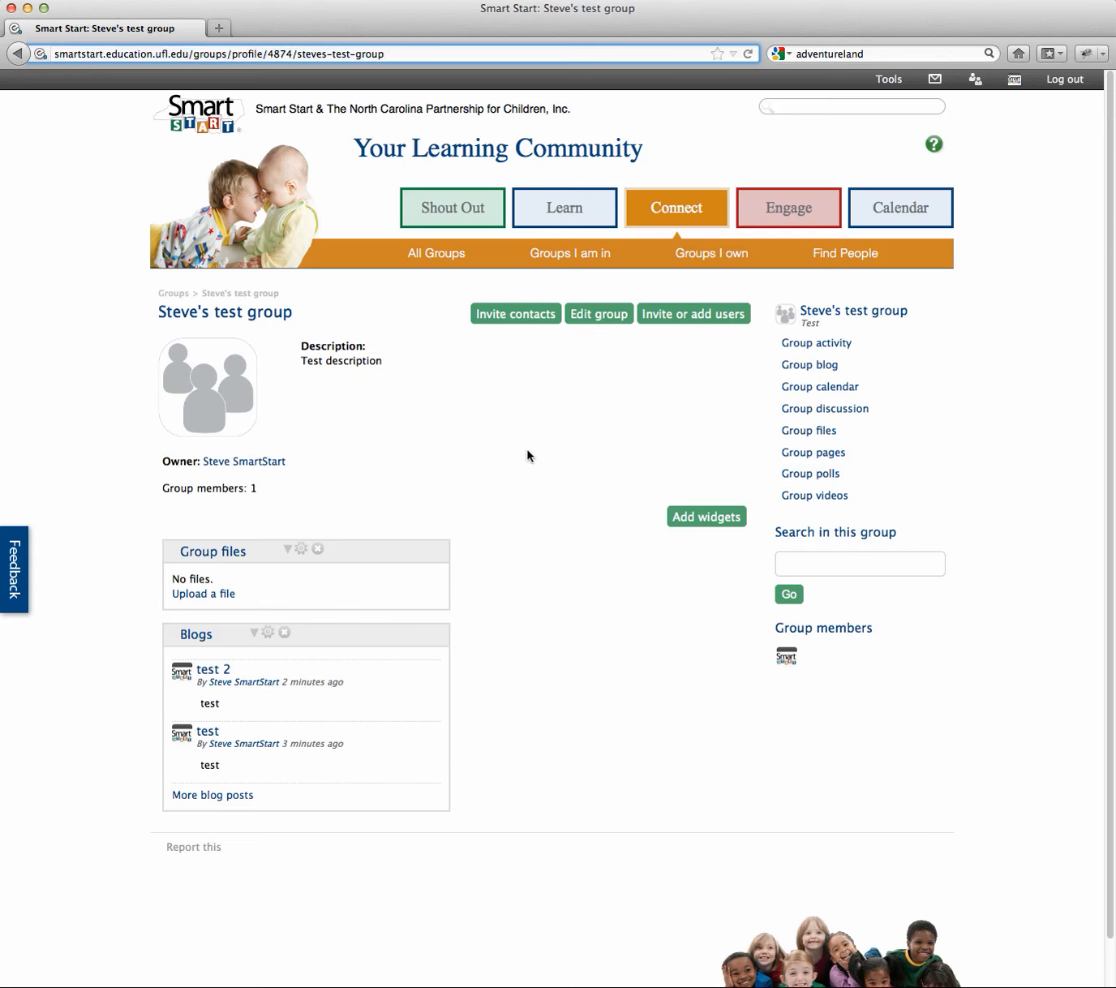